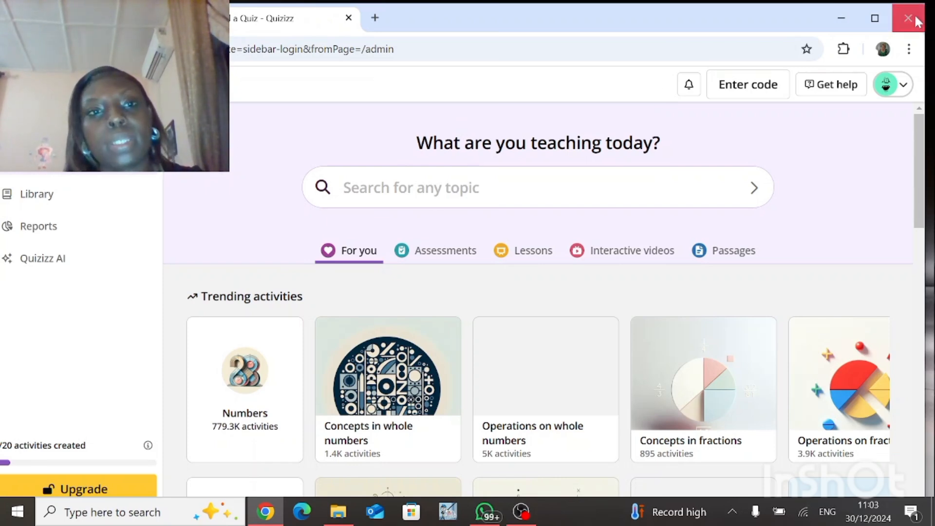
Step: Close the browser window and relaunch Chrome
click(908, 18)
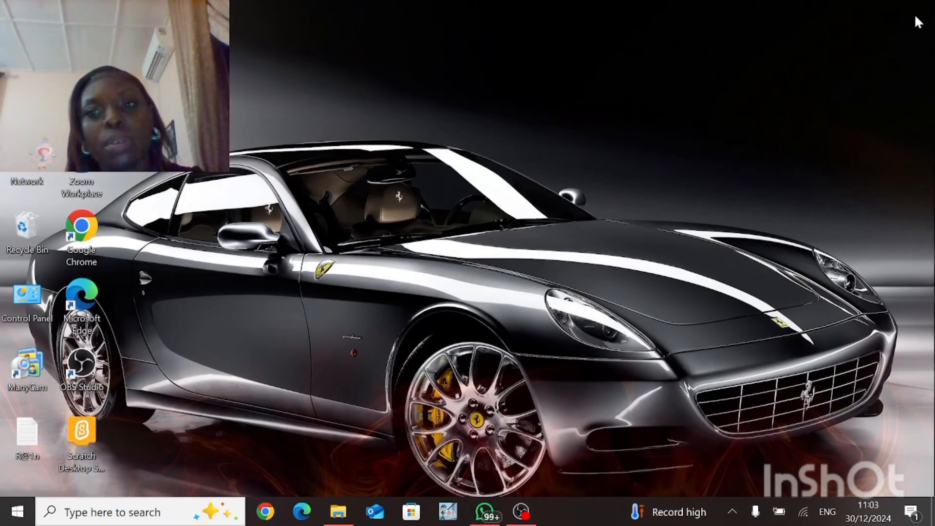
click(266, 511)
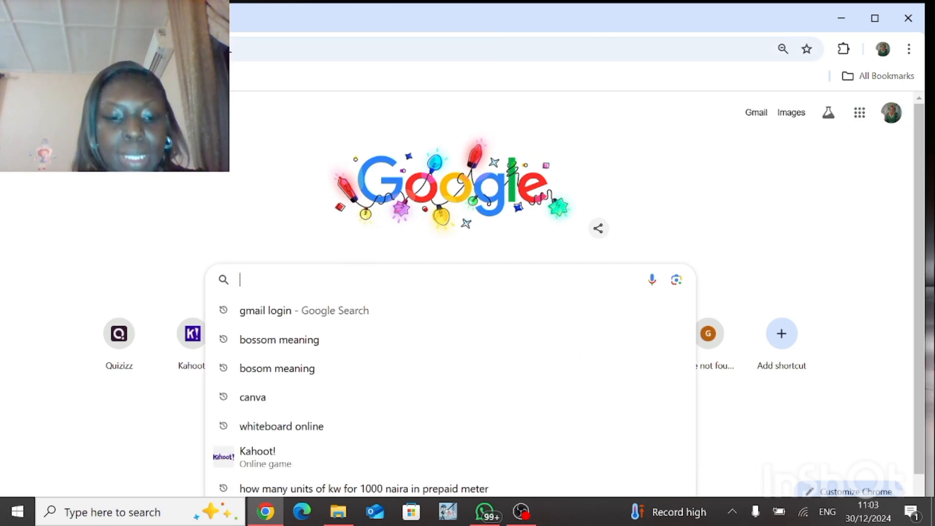
Step: Search Google for "quizzes" and open the Quizizz website result
text(quiz)
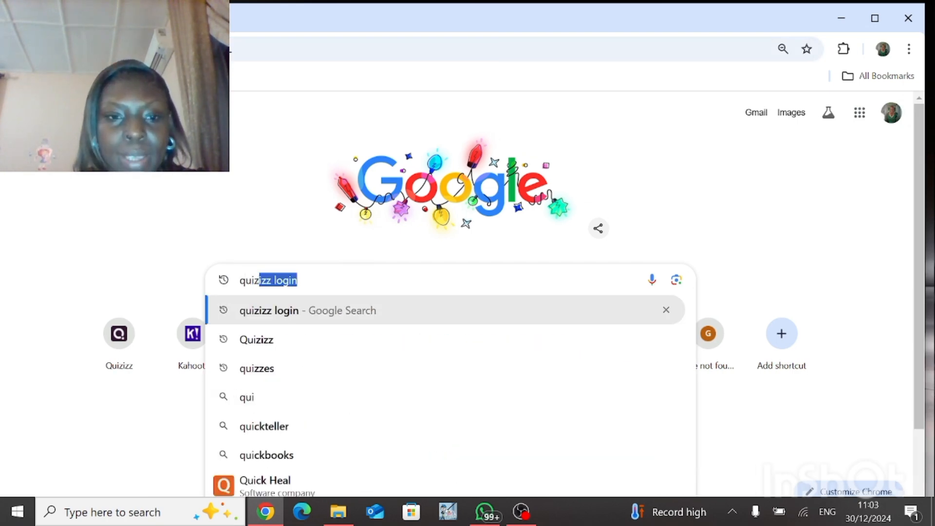
text(zes)
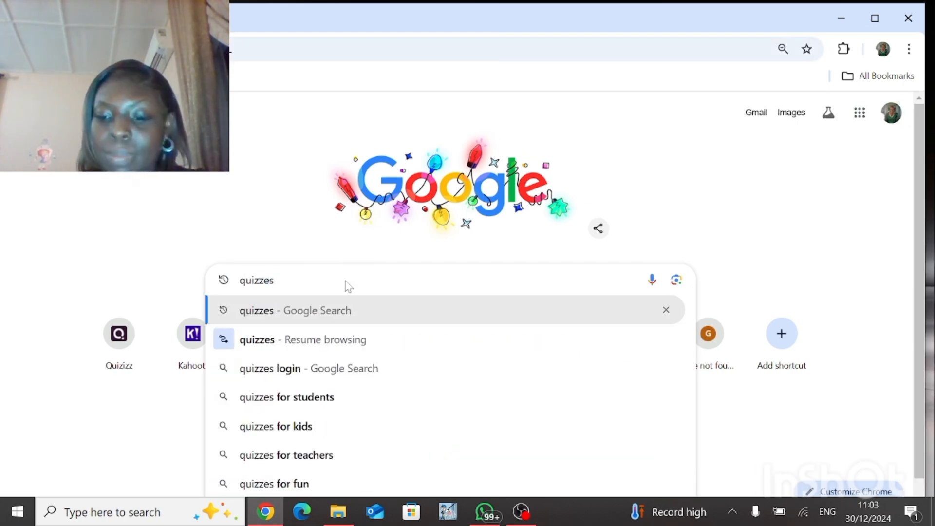
key(Return)
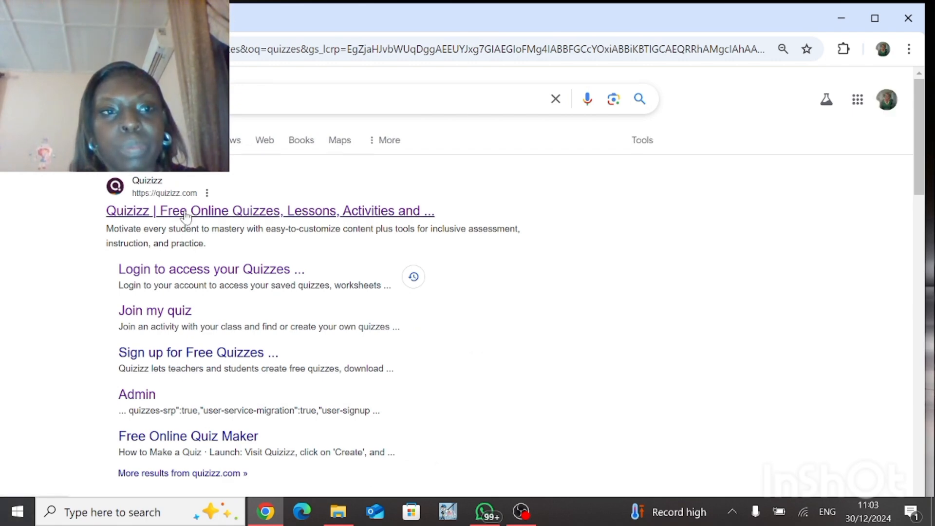
click(187, 216)
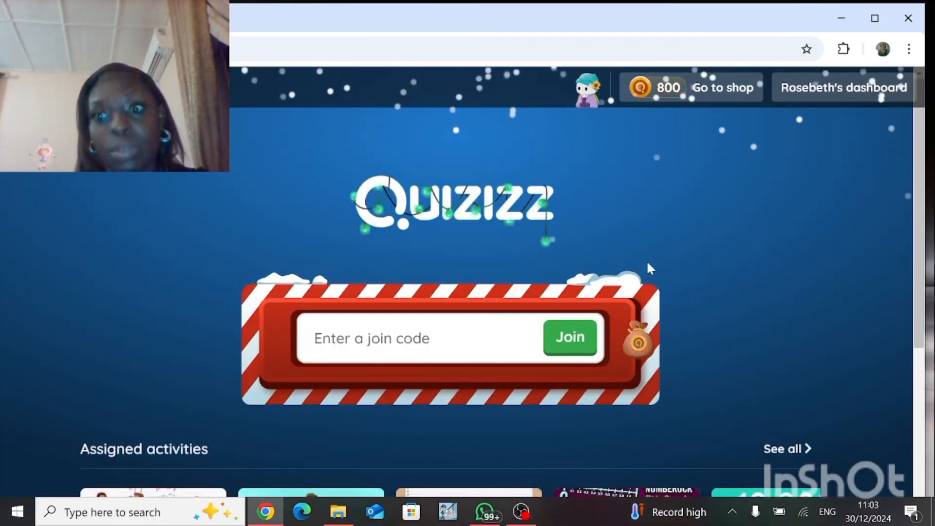
Step: Go to the teacher dashboard and start creating a new quiz as an Assessment
click(831, 97)
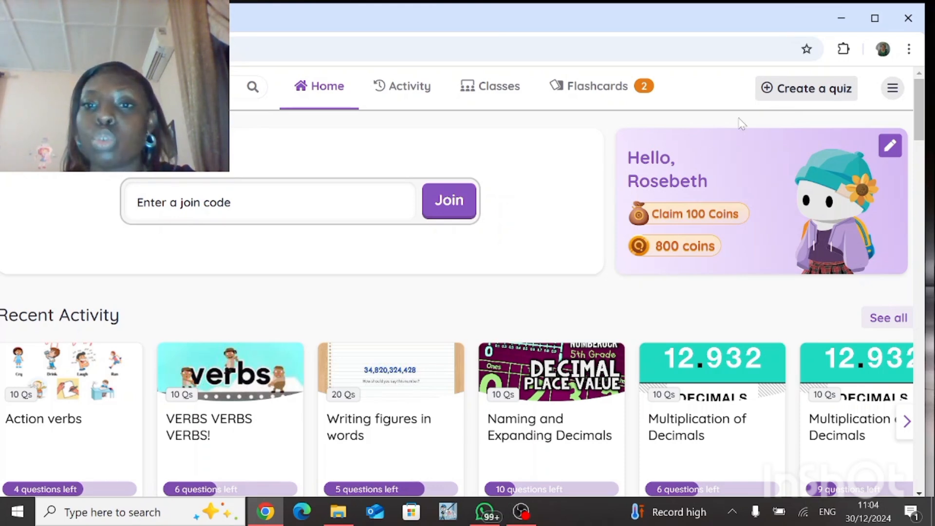
click(794, 92)
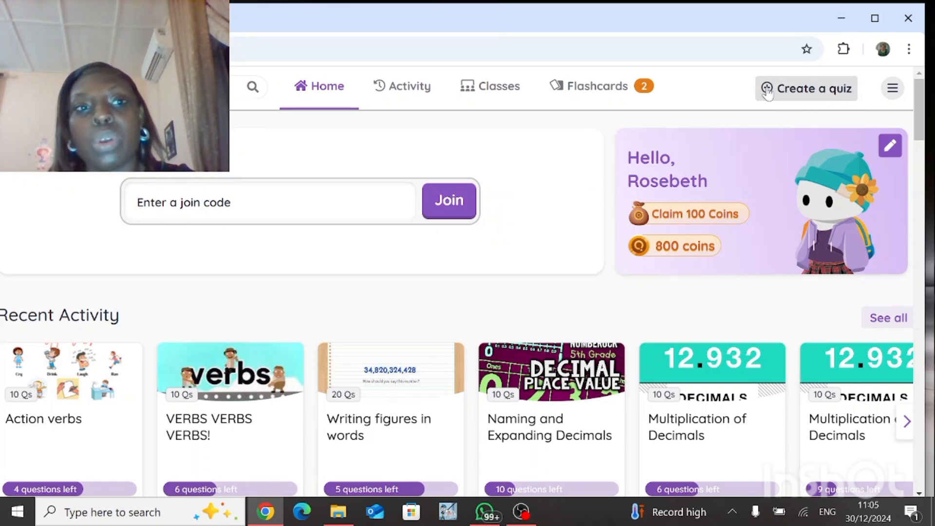
click(810, 97)
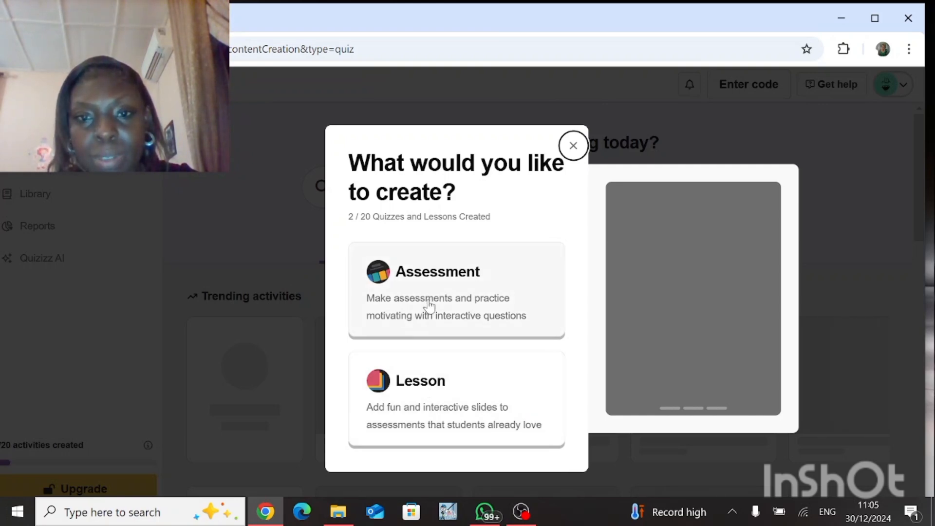
click(429, 306)
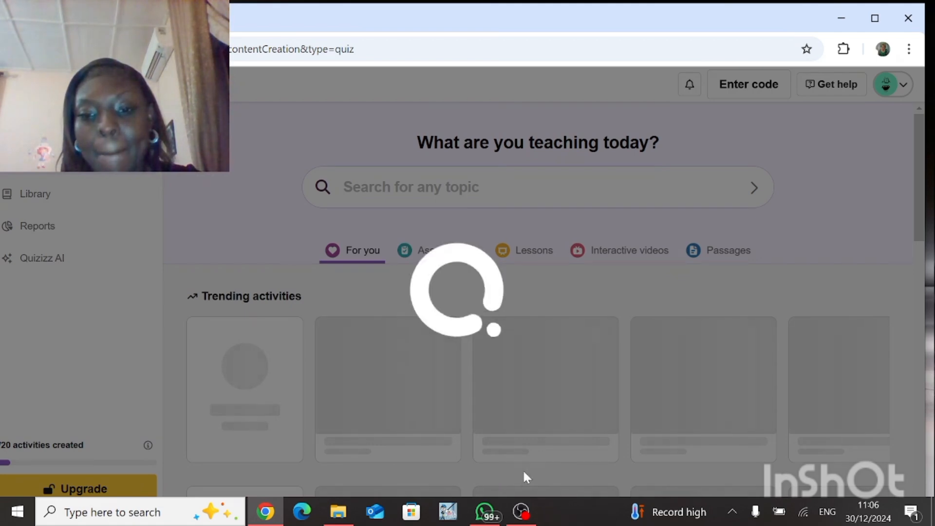
click(519, 511)
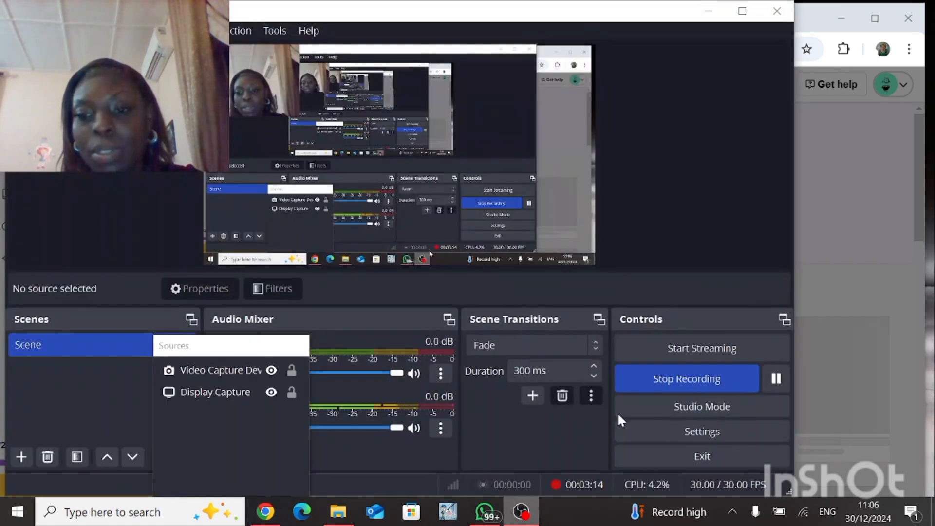
click(775, 380)
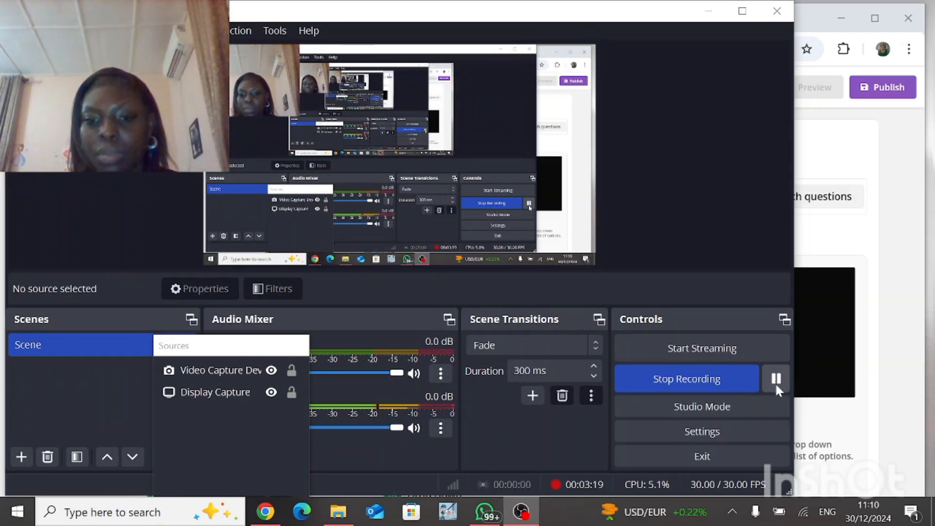
click(521, 510)
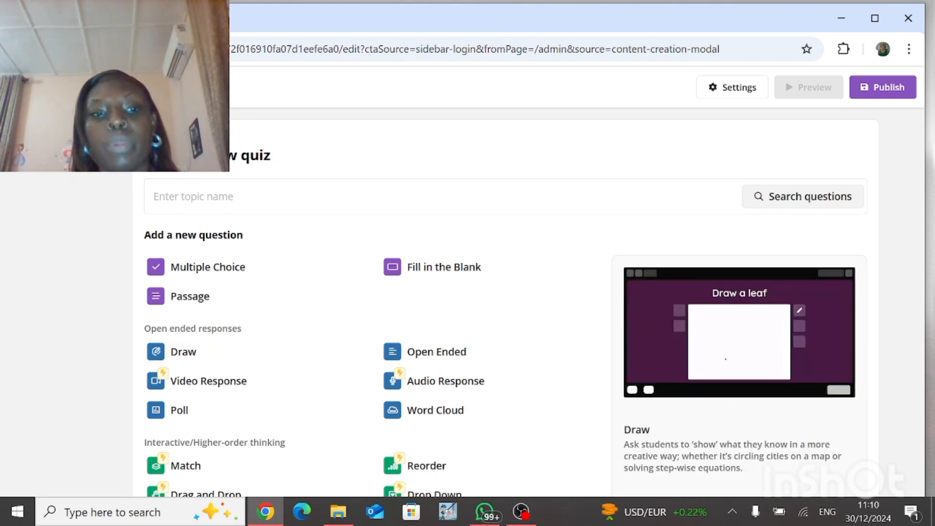
Step: Add a Multiple Choice question and enter the question text "2+3="
click(221, 270)
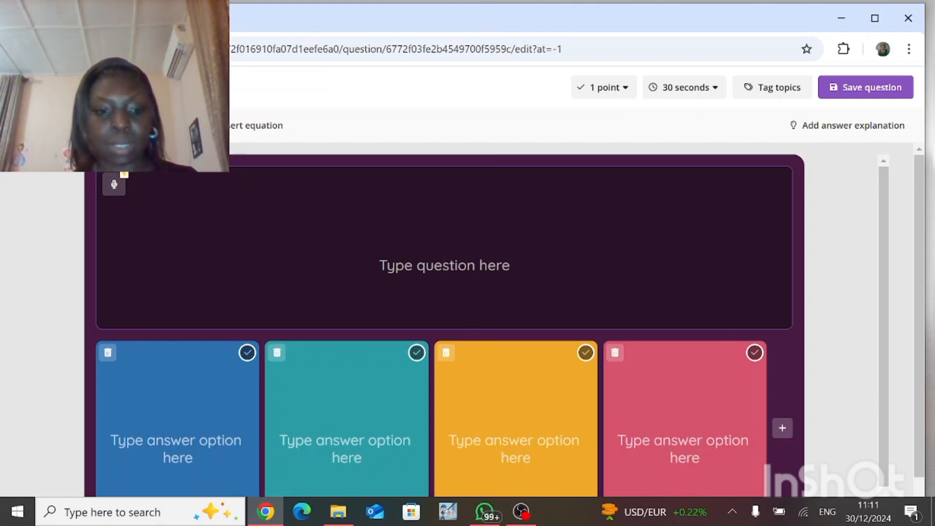
text(1)
key(BackSpace)
text(2)
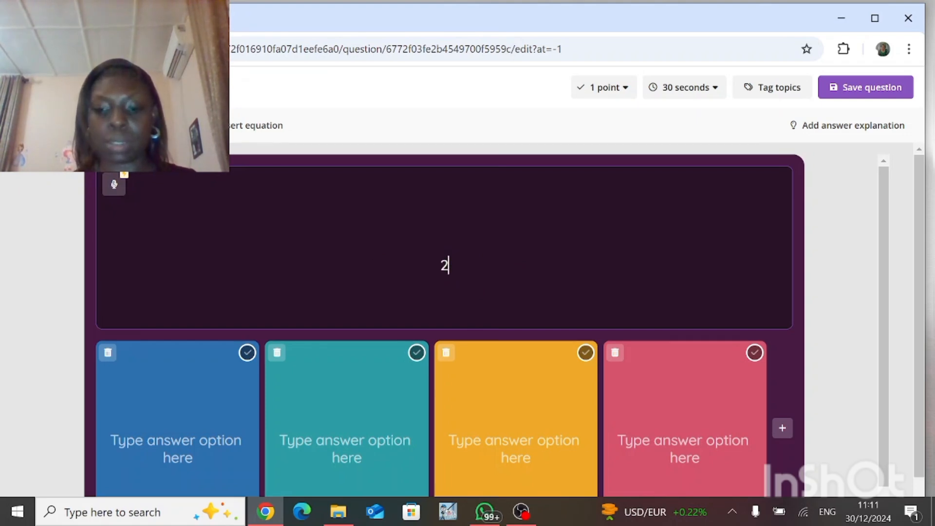
text(+3)
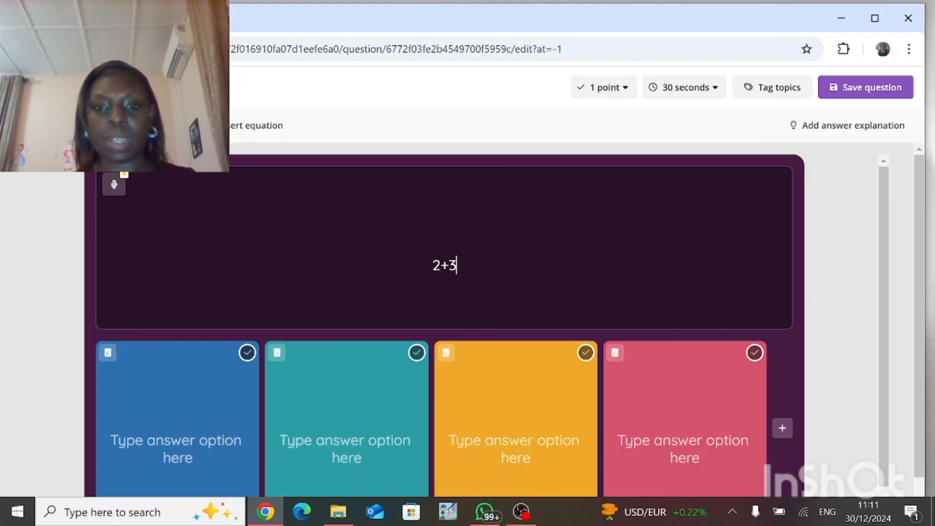
text(+)
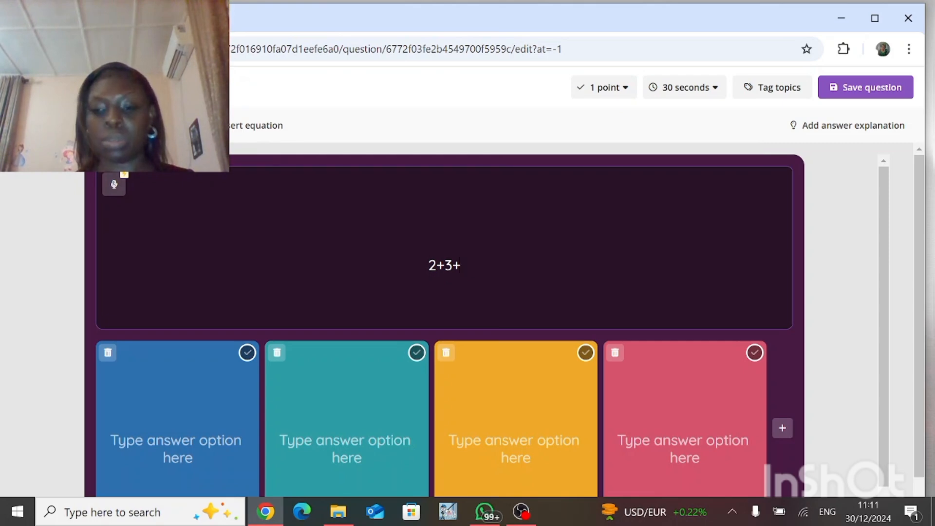
key(BackSpace)
text(=)
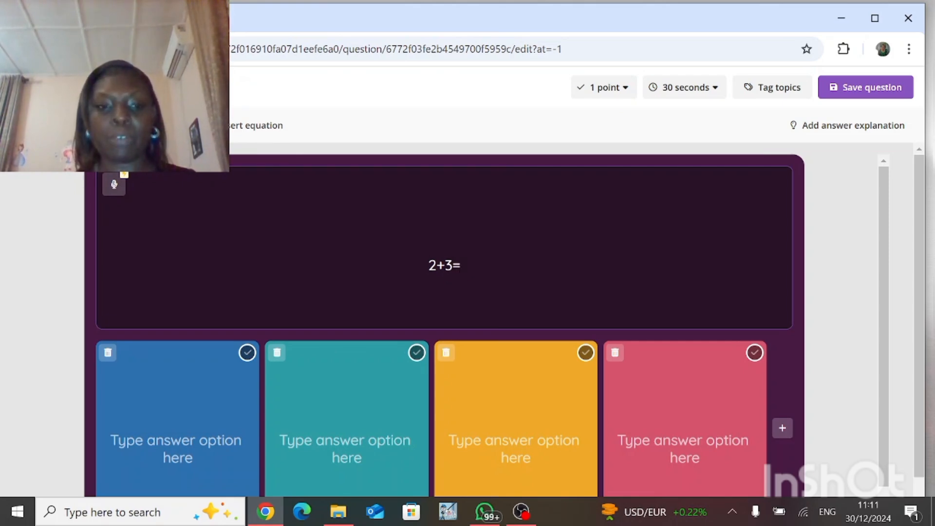
Step: Fill in the four answer options as 5, 3, 1 and 6
click(178, 440)
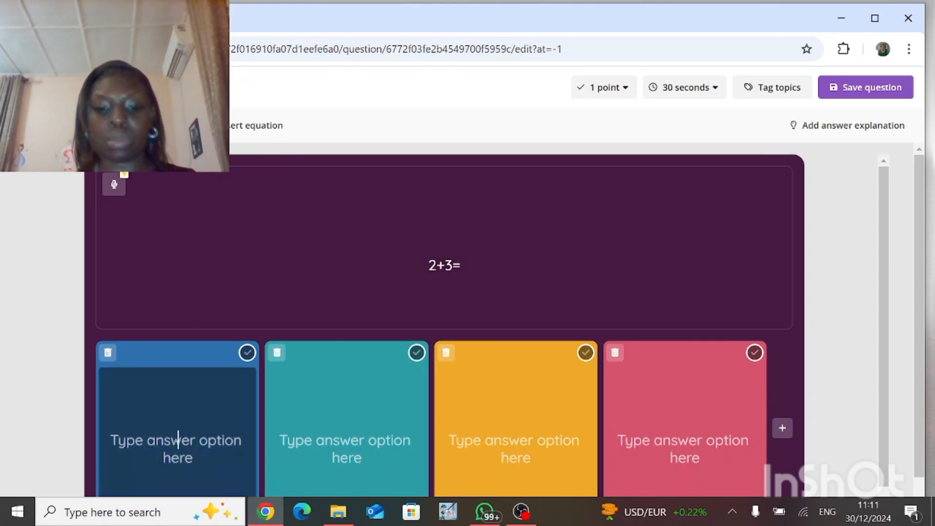
text(5)
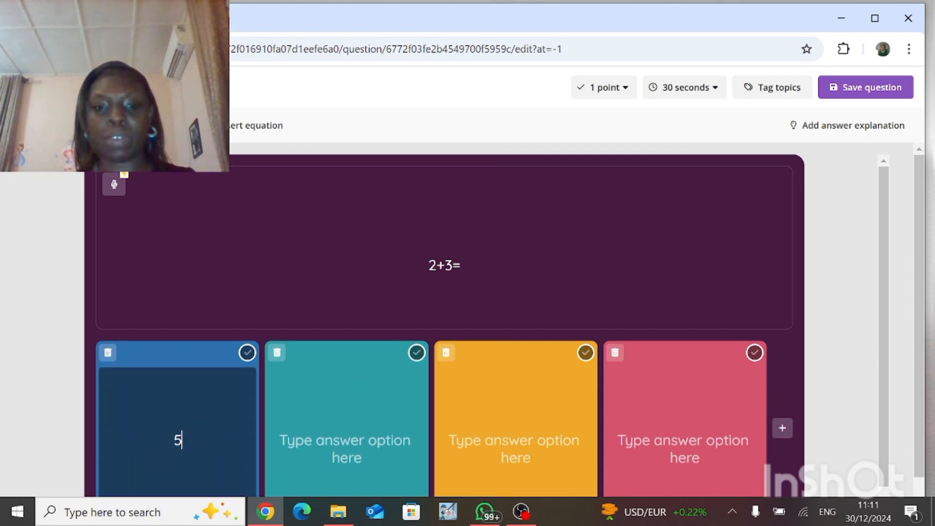
click(346, 440)
text(3)
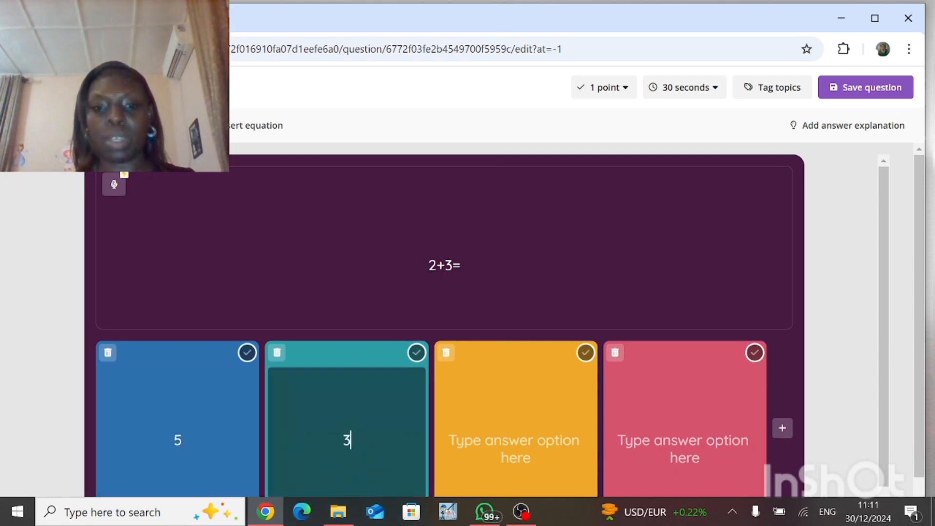
click(515, 441)
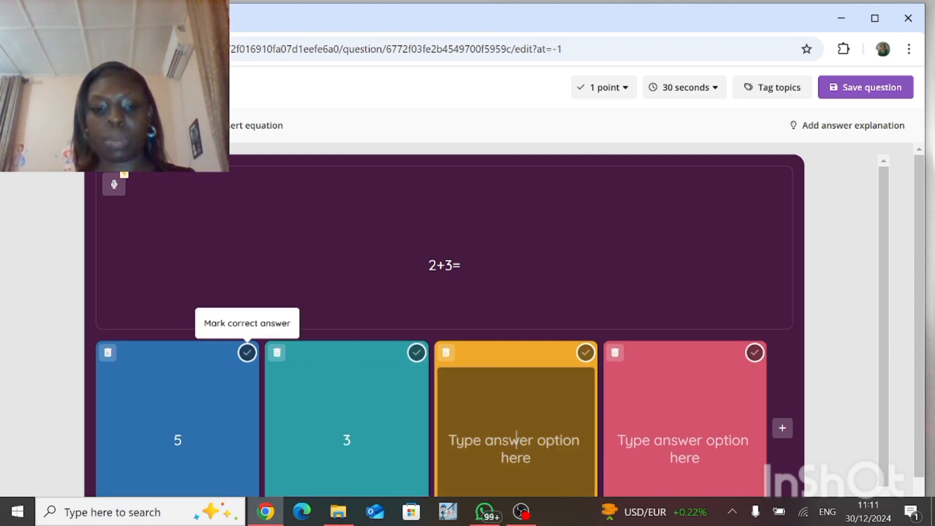
text(1)
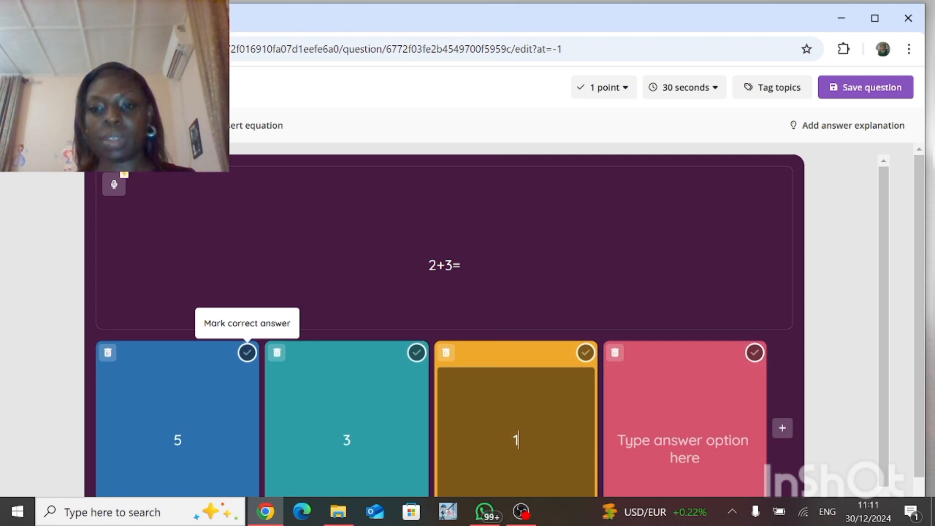
click(684, 440)
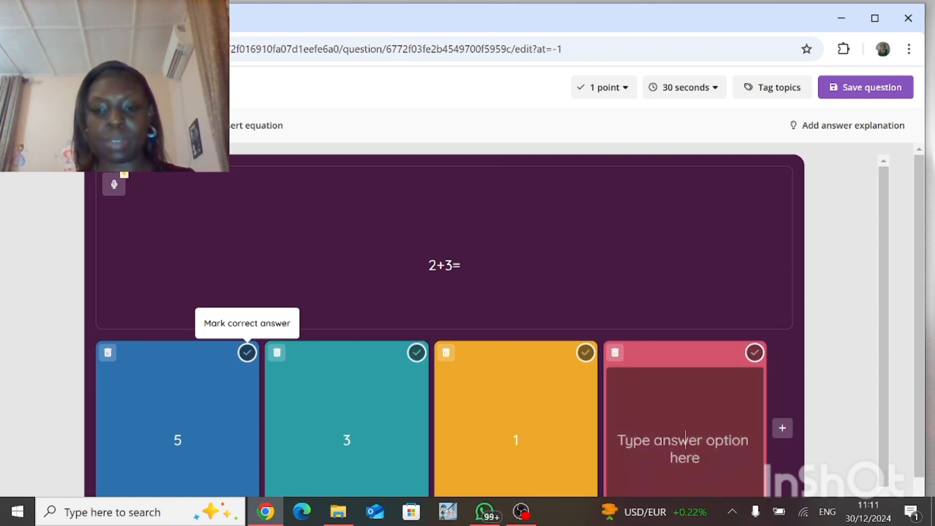
text(6)
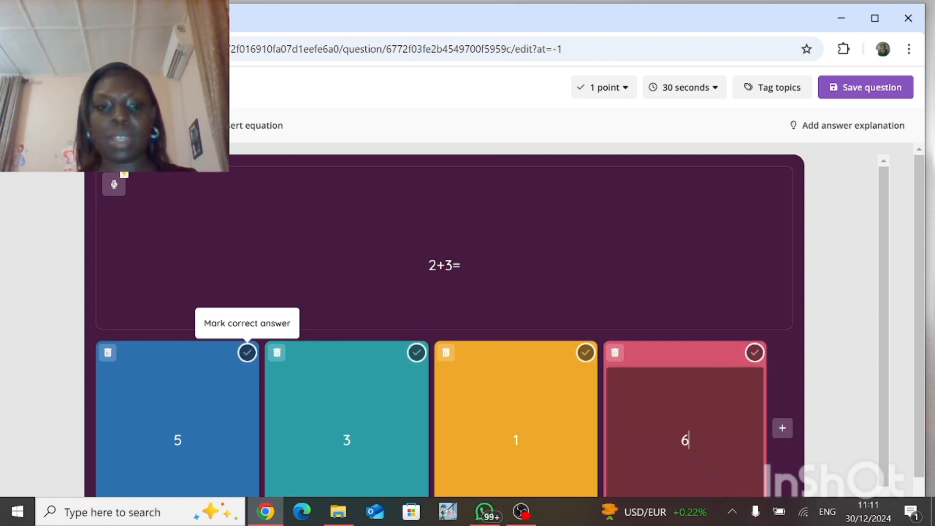
Step: Mark 5 as the correct answer and add a fifth answer option, 8
click(247, 352)
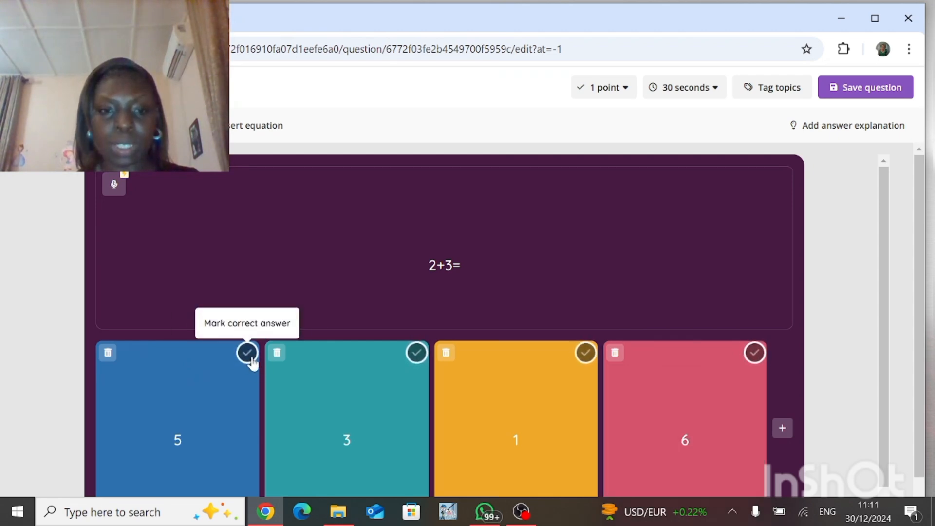
click(247, 354)
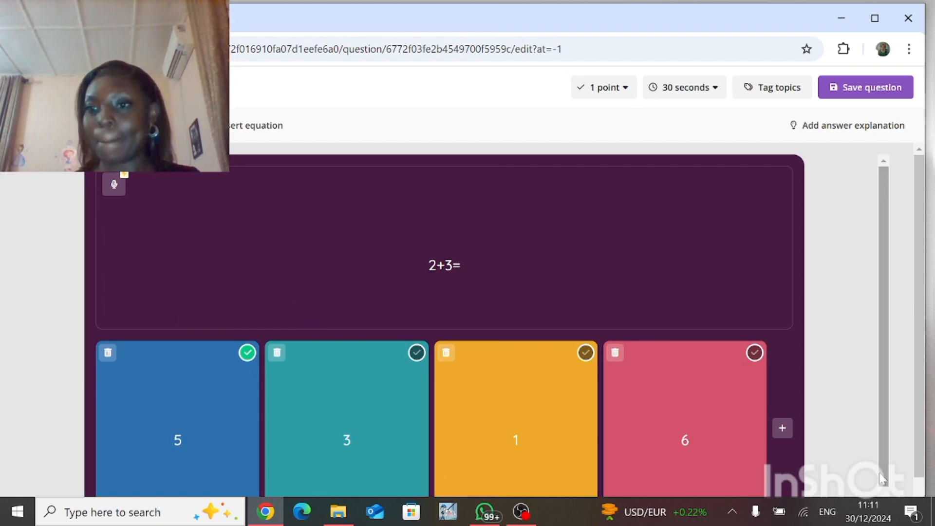
scroll(878, 472, down, 1)
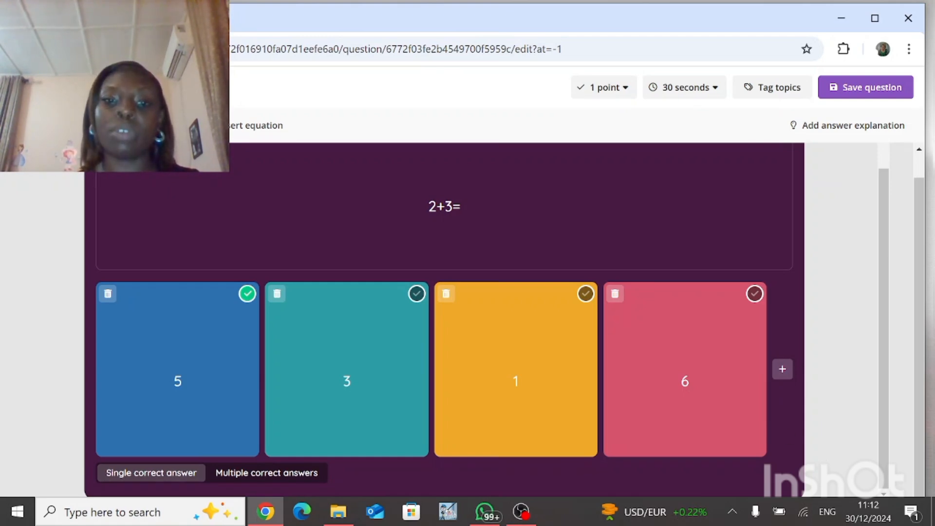
click(782, 370)
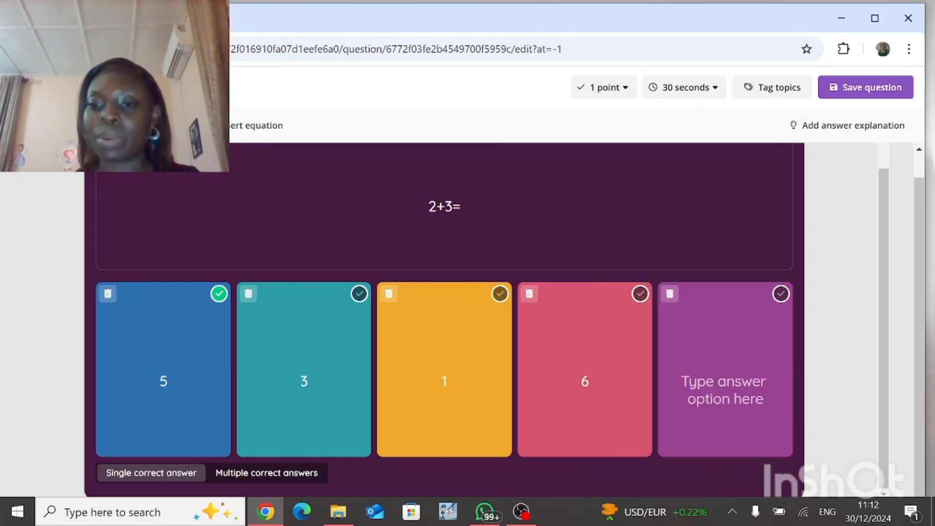
click(725, 381)
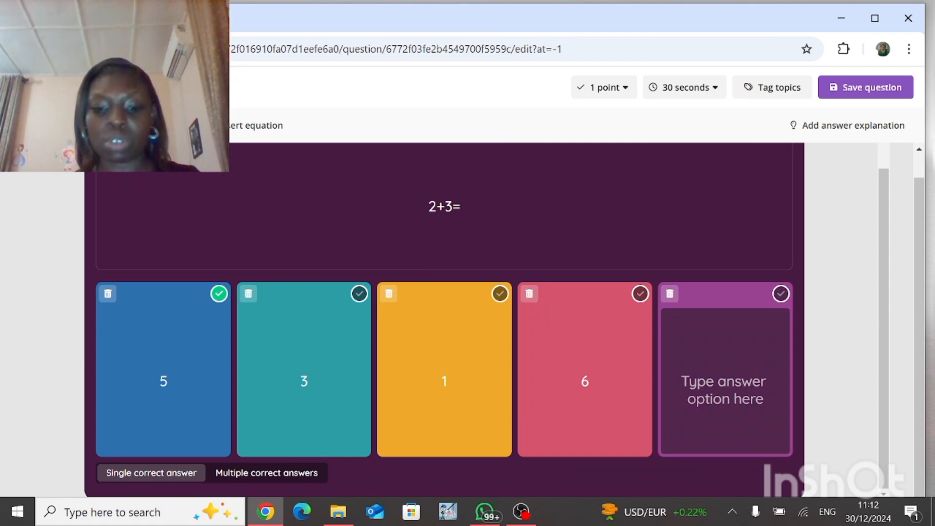
text(8)
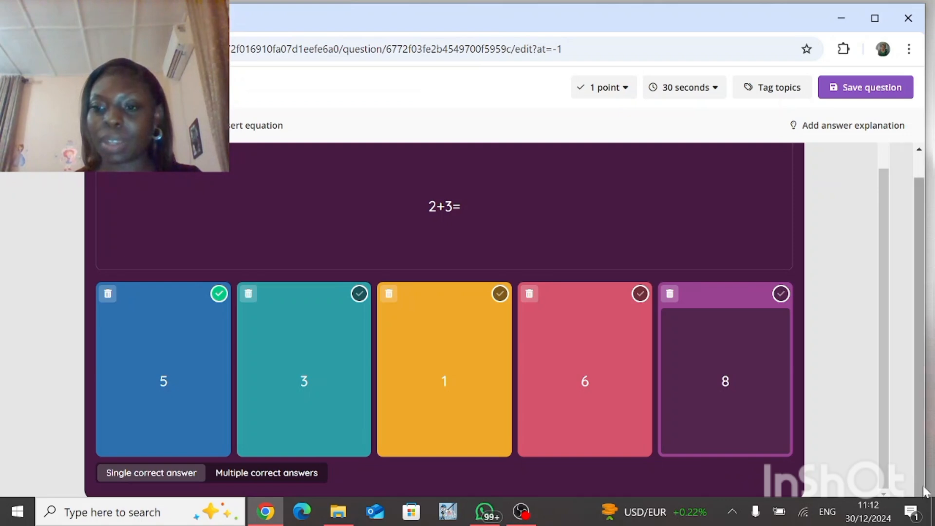
Step: Save the question
click(823, 459)
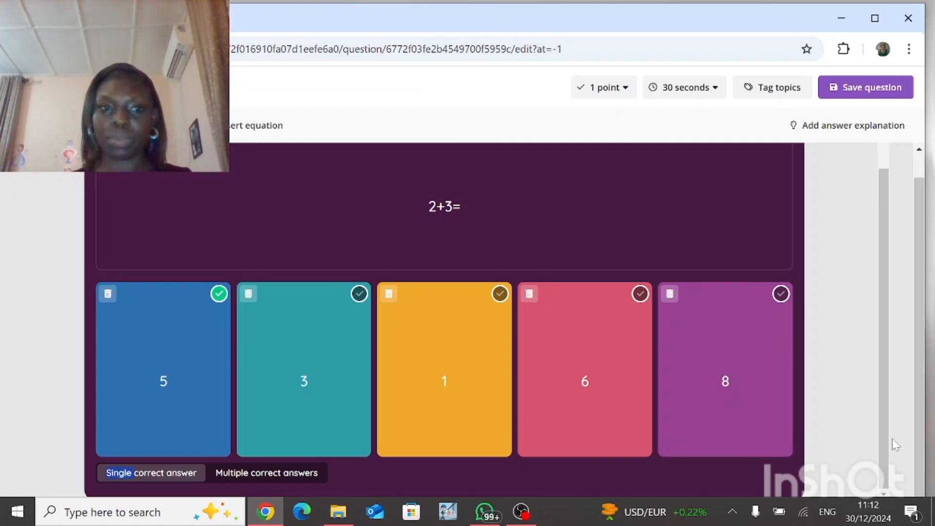
click(818, 461)
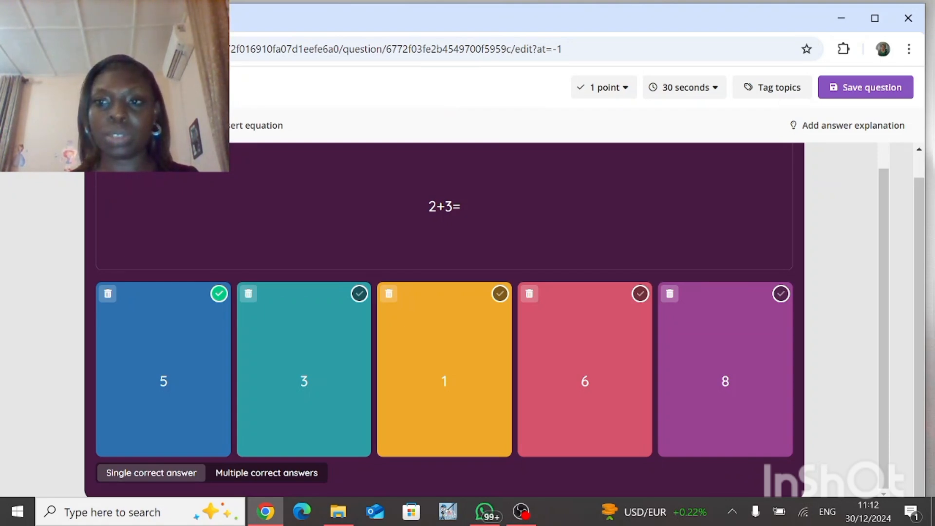
click(854, 92)
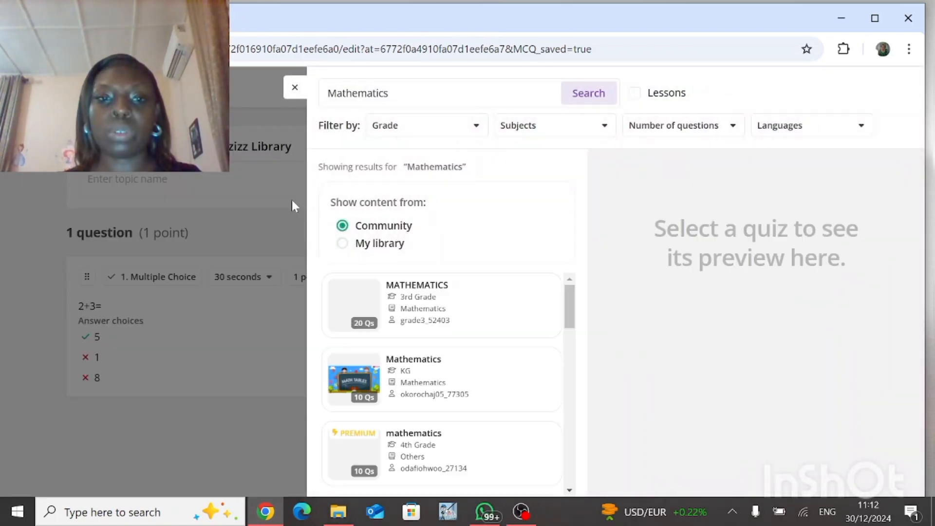
click(292, 202)
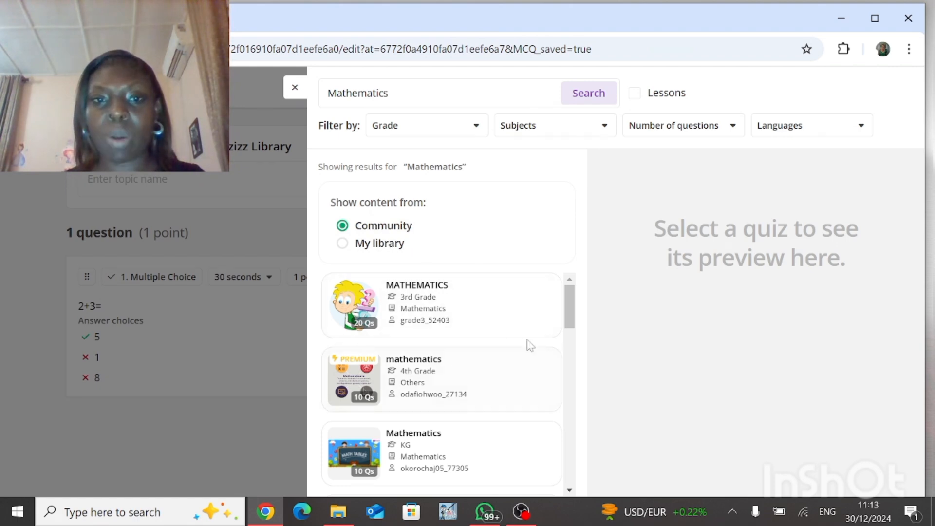
Step: Browse the Mathematics library search results and open the 3rd Grade MATHEMATICS quiz preview
click(572, 491)
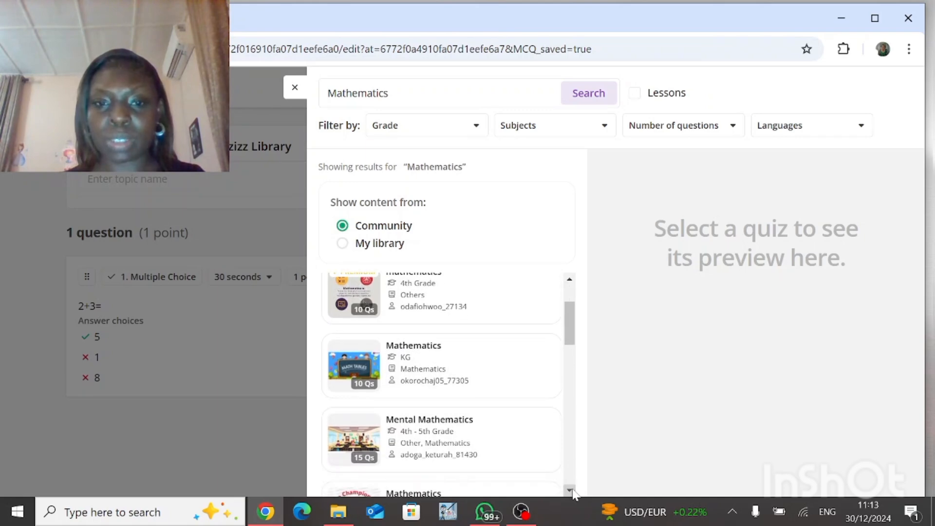
click(572, 490)
click(572, 491)
click(572, 491)
click(572, 491)
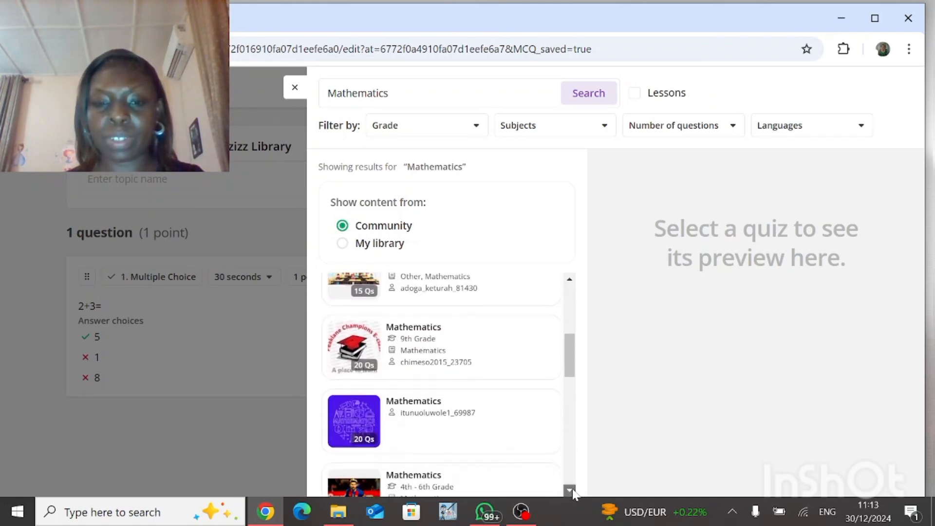
click(572, 491)
click(572, 490)
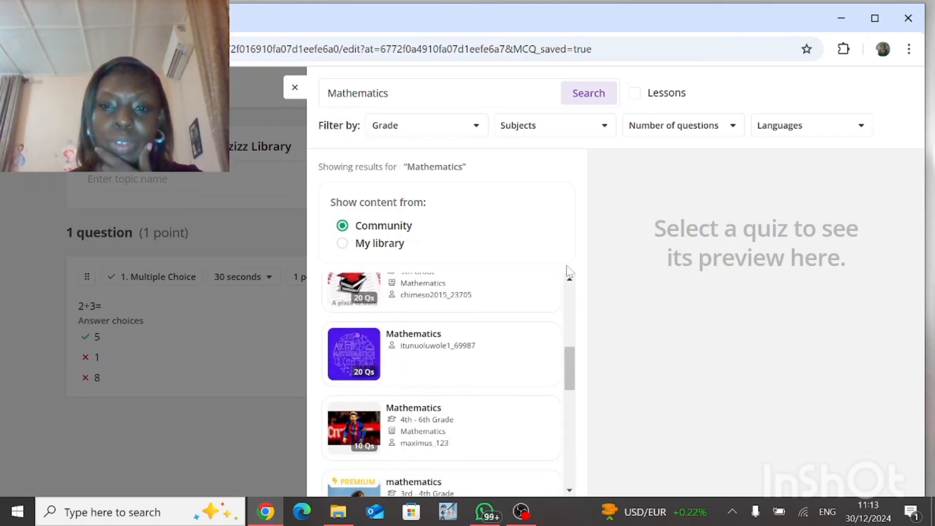
click(569, 281)
click(569, 280)
click(569, 280)
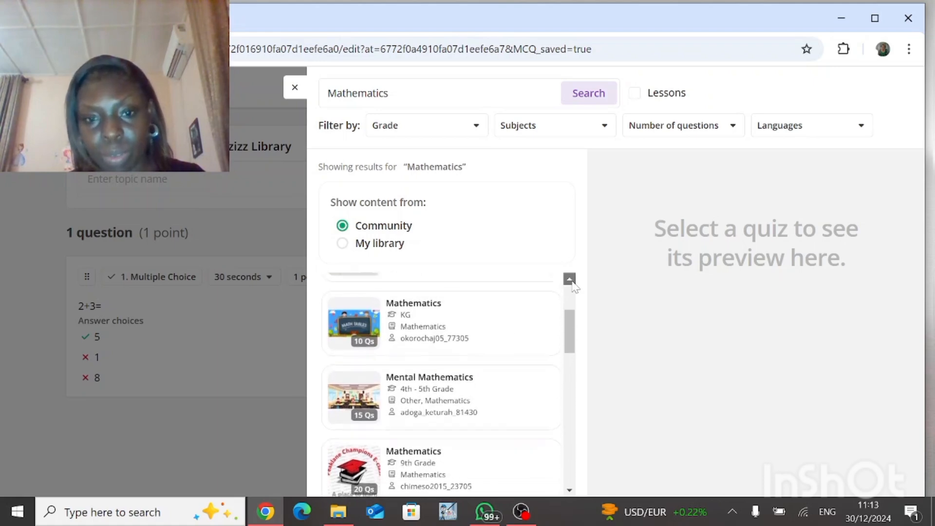
click(569, 280)
click(569, 280)
click(569, 279)
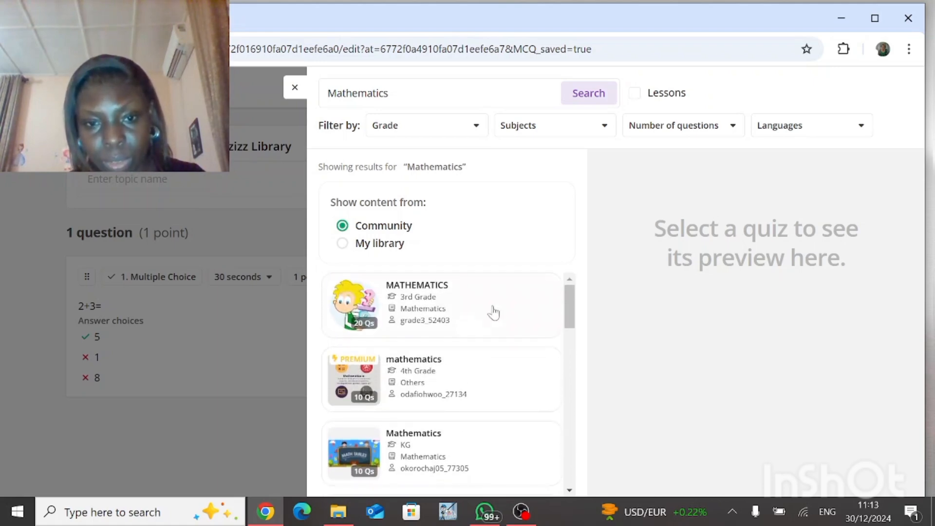
click(462, 322)
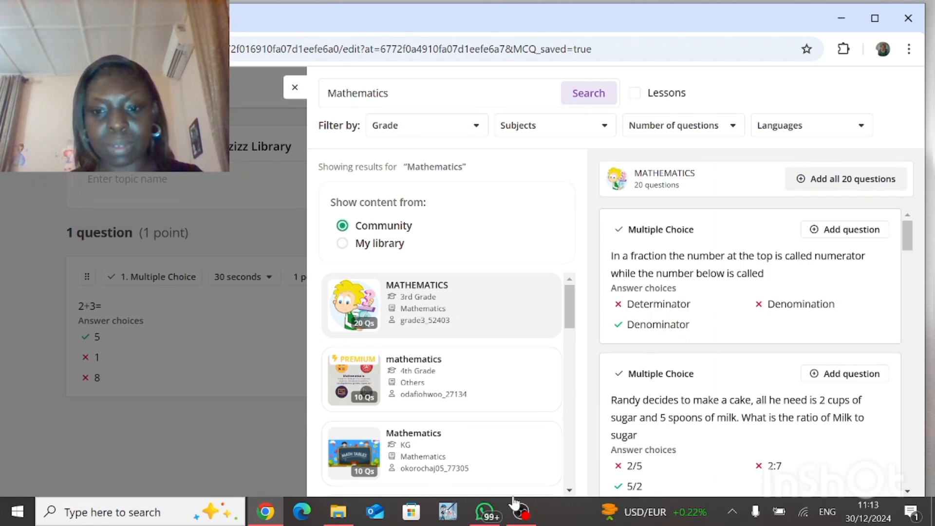
click(521, 512)
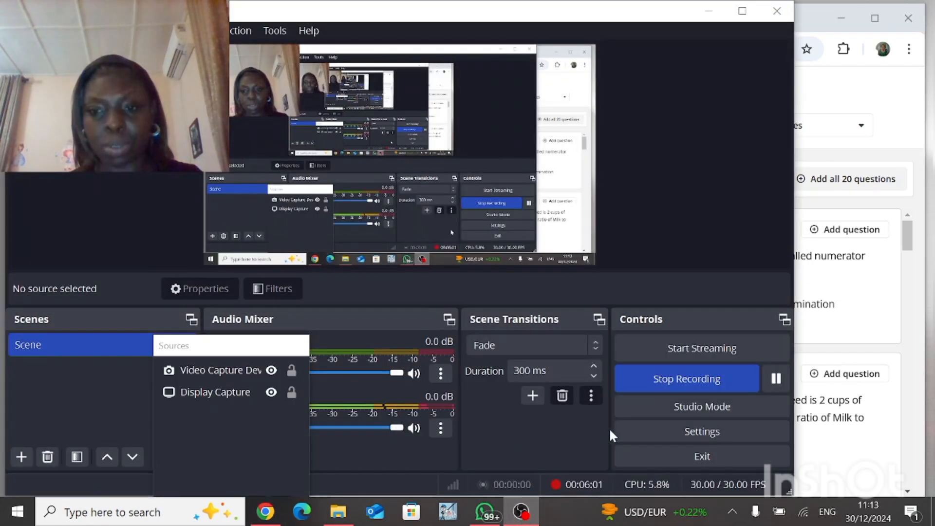
click(776, 378)
click(841, 103)
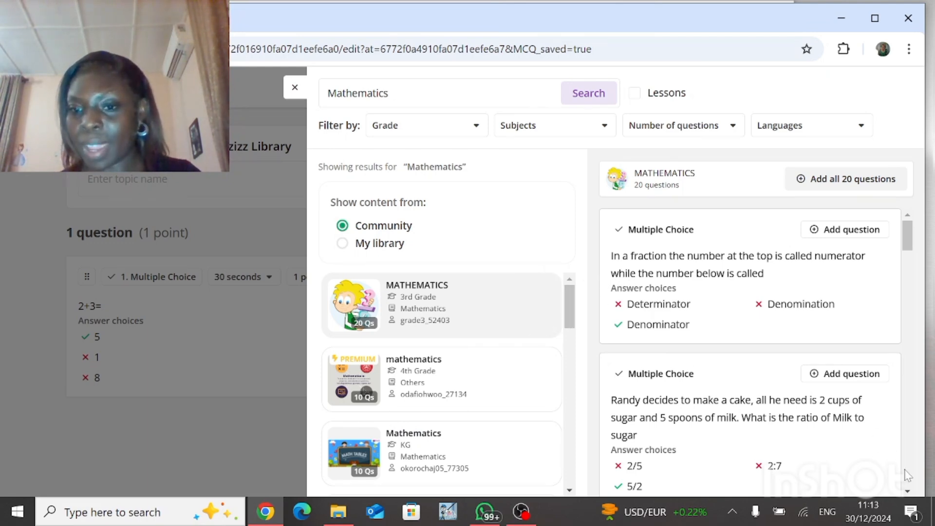
Step: Scroll through the previewed quiz's questions and answer choices
click(908, 492)
click(908, 492)
click(908, 493)
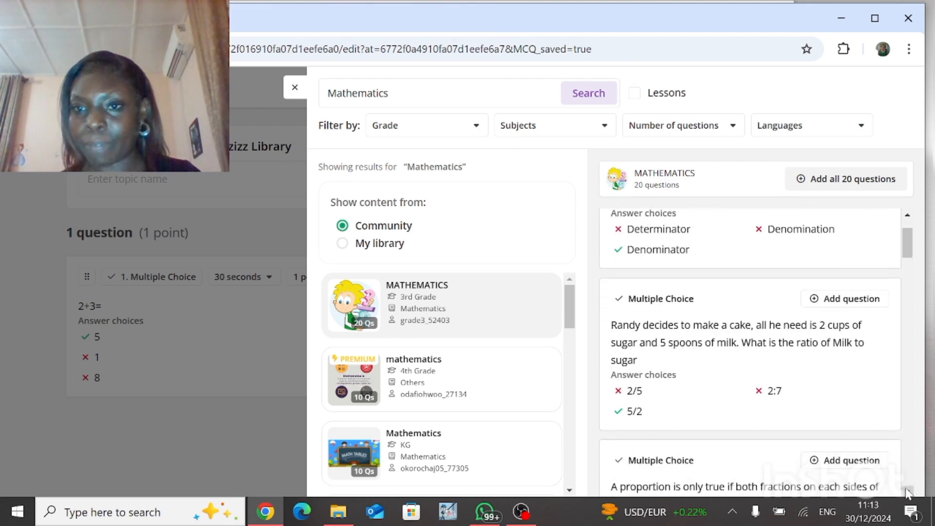
click(908, 492)
click(907, 492)
click(908, 492)
click(908, 492)
click(908, 492)
click(908, 492)
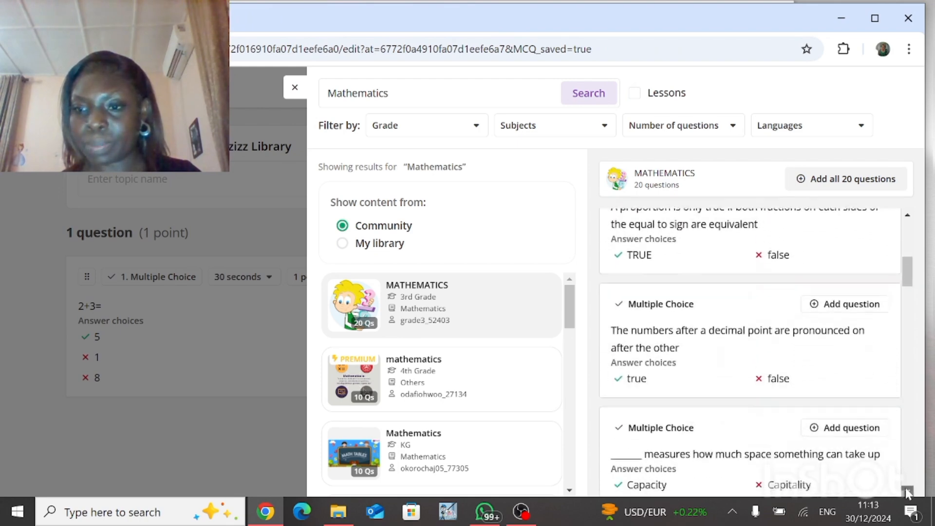
click(908, 493)
click(908, 493)
click(908, 492)
click(908, 492)
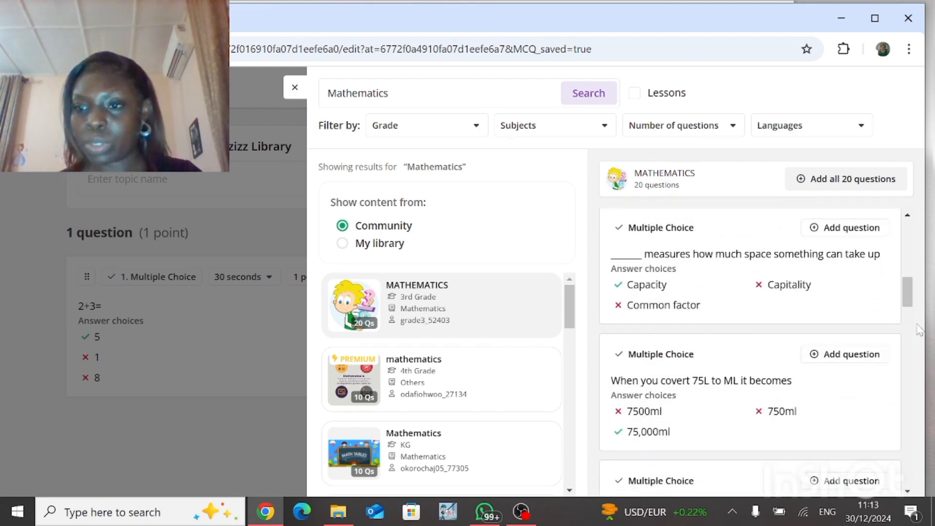
click(907, 240)
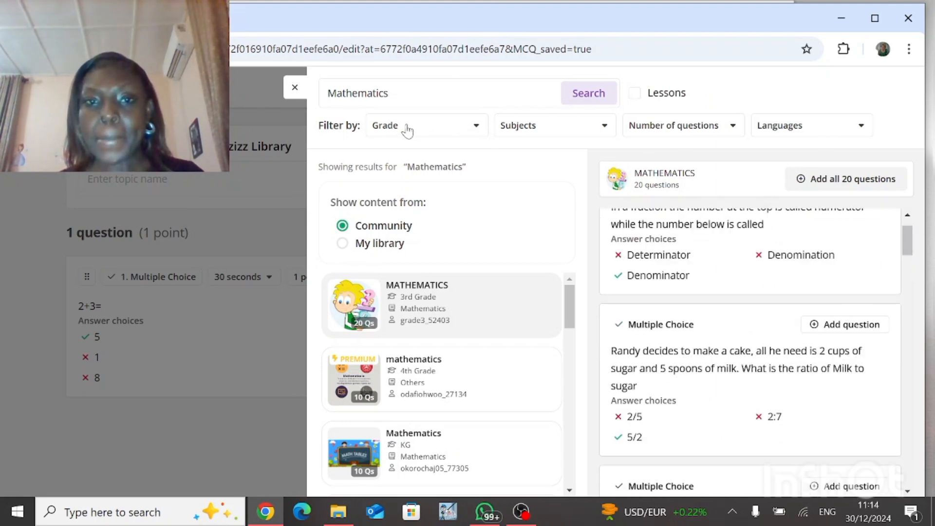
Step: Filter the library results to 3rd grade and the Mathematics subject
click(473, 128)
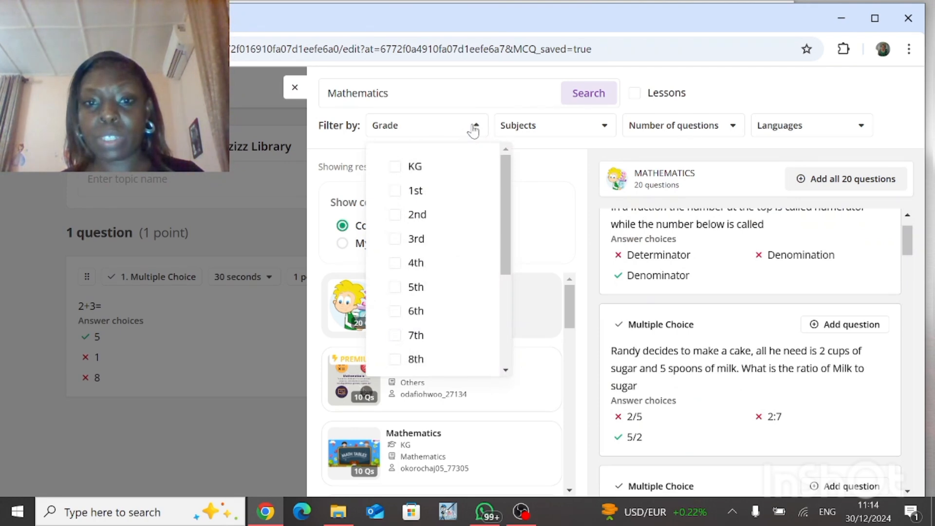
click(412, 247)
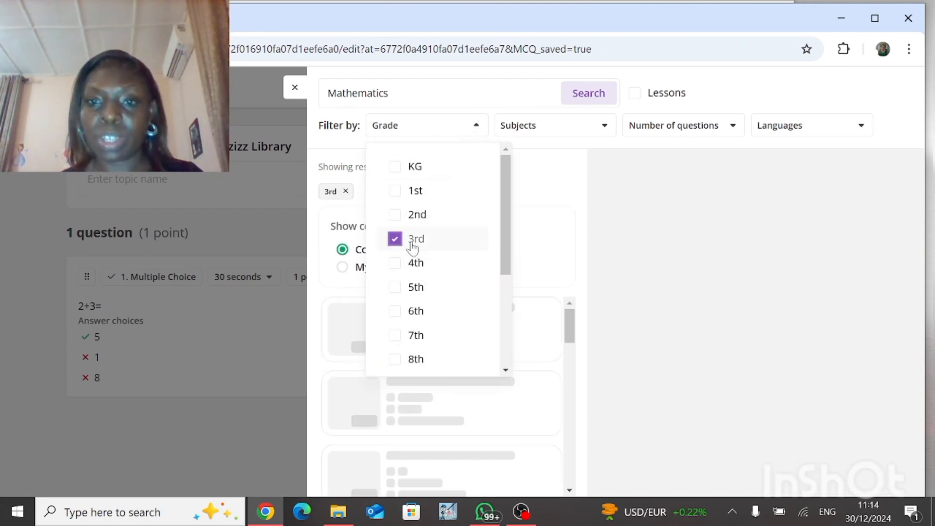
click(603, 130)
click(602, 127)
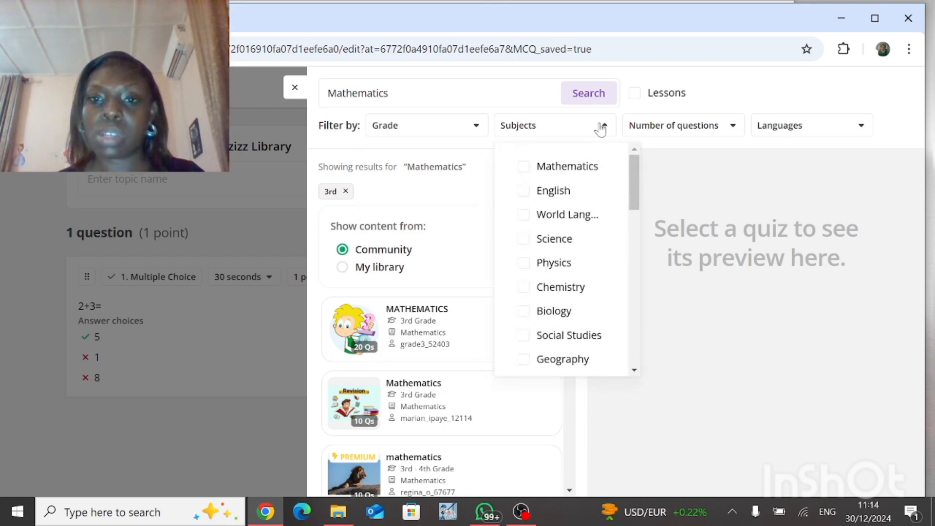
click(587, 170)
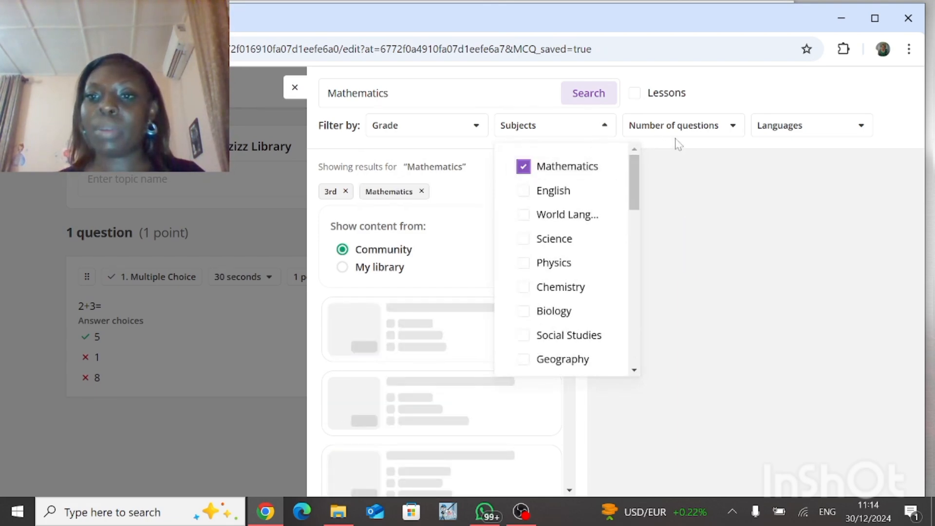
Step: Narrow the results further to quizzes with 1-10 questions in English
click(704, 130)
click(701, 130)
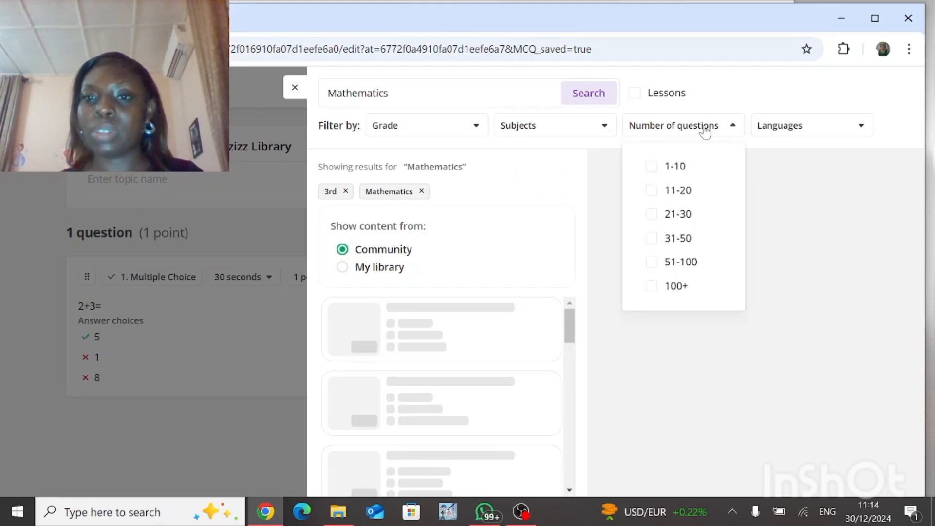
click(676, 168)
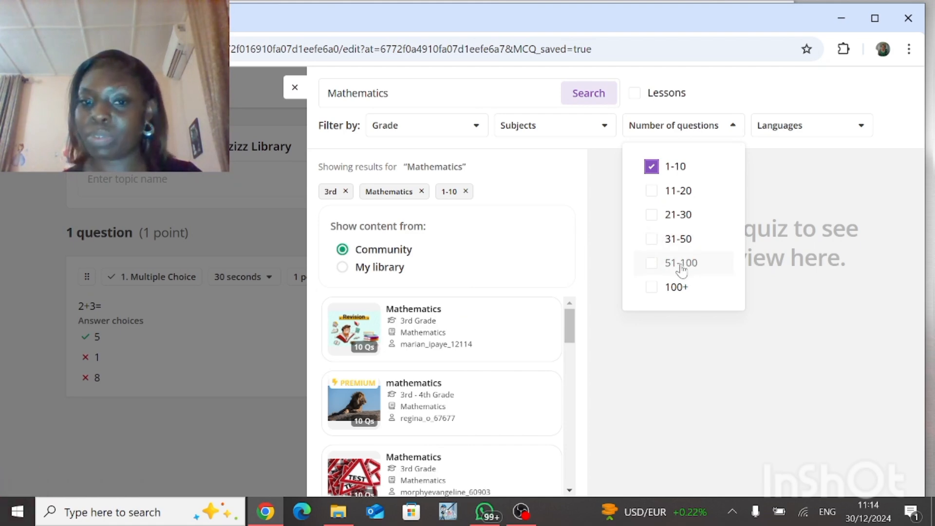
click(798, 127)
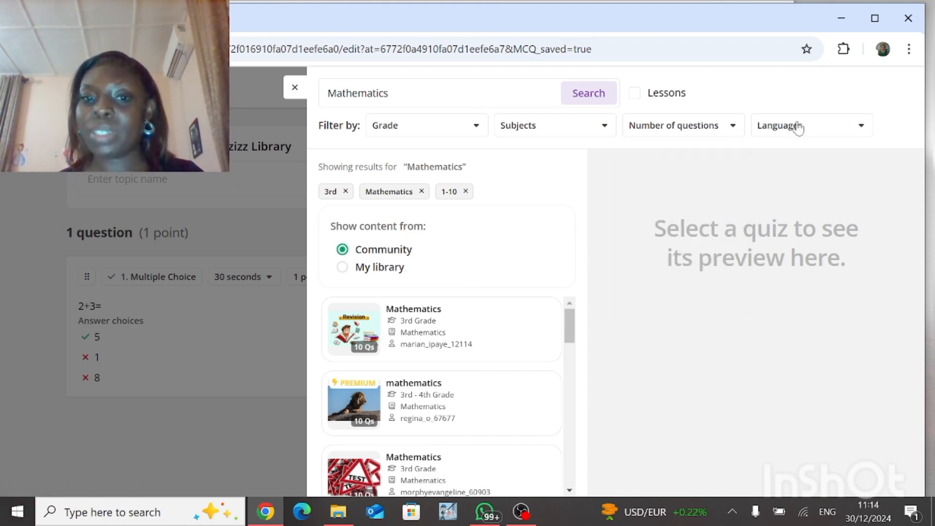
click(798, 127)
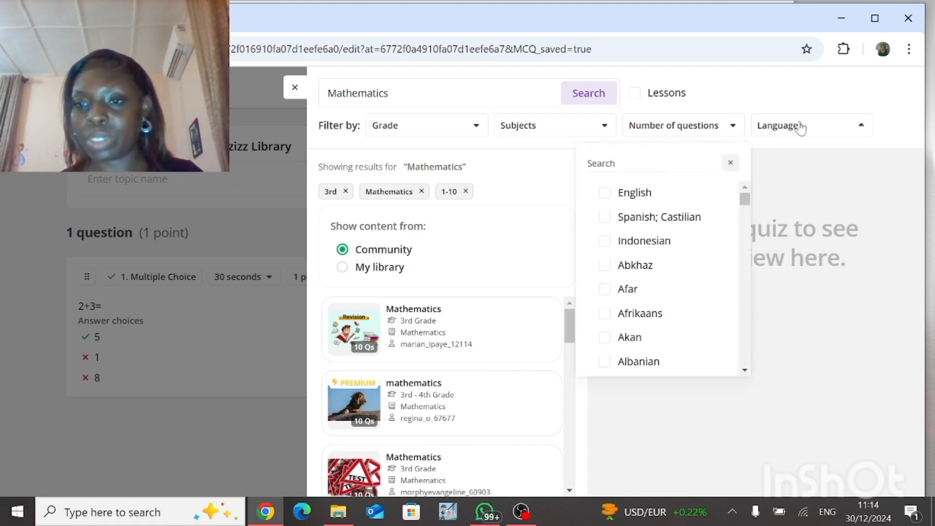
click(692, 198)
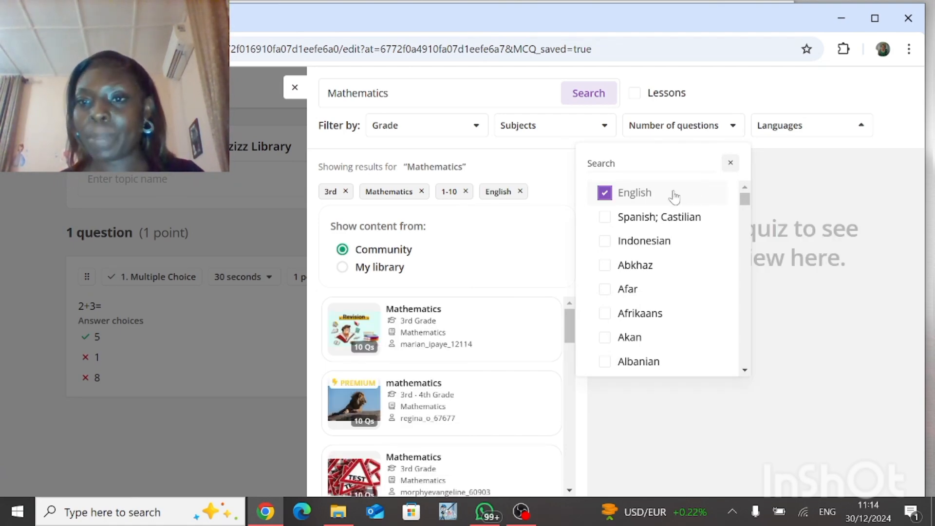
click(777, 162)
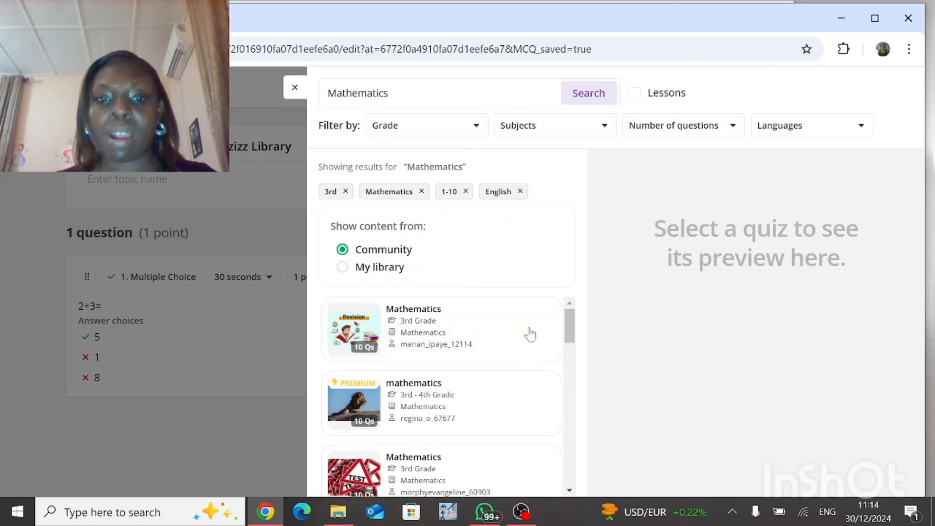
Step: Search the library for "fraction" instead of Mathematics
scroll(578, 479, down, 10)
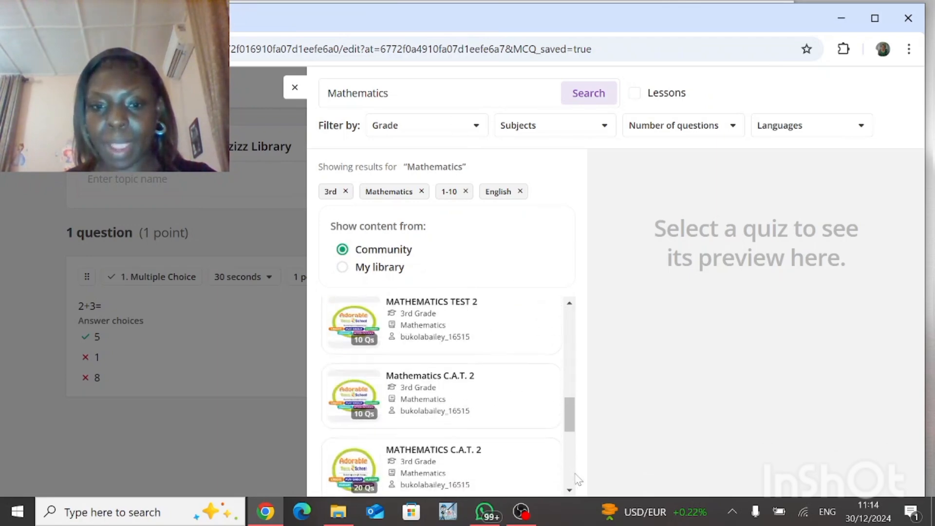
scroll(573, 318, up, 5)
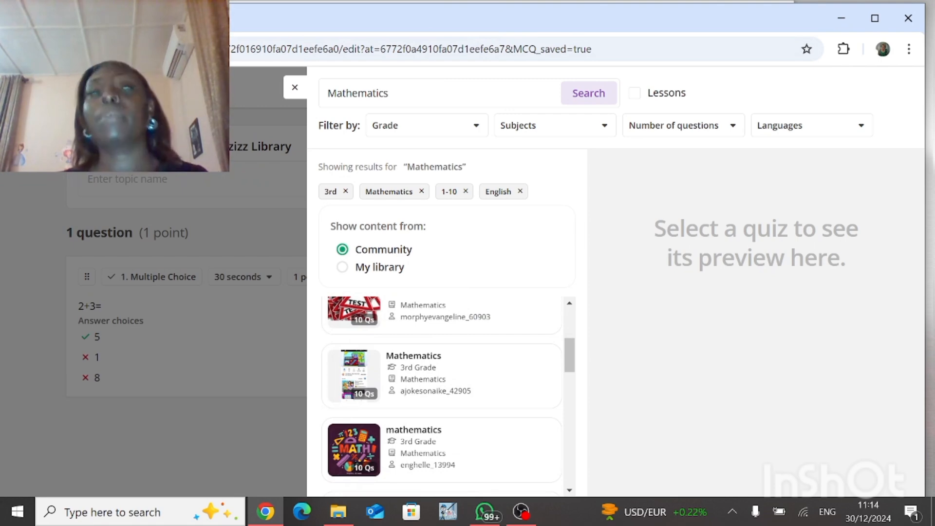
click(389, 93)
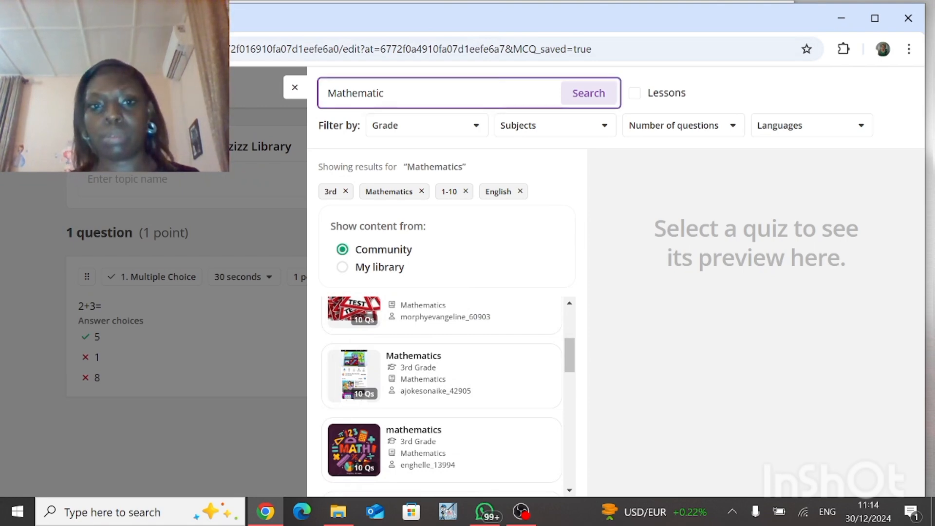
key(BackSpace)
key(BackSpace)
key(BackSpace)
key(BackSpace)
key(BackSpace)
key(BackSpace)
key(BackSpace)
key(BackSpace)
key(BackSpace)
key(BackSpace)
text(fraction)
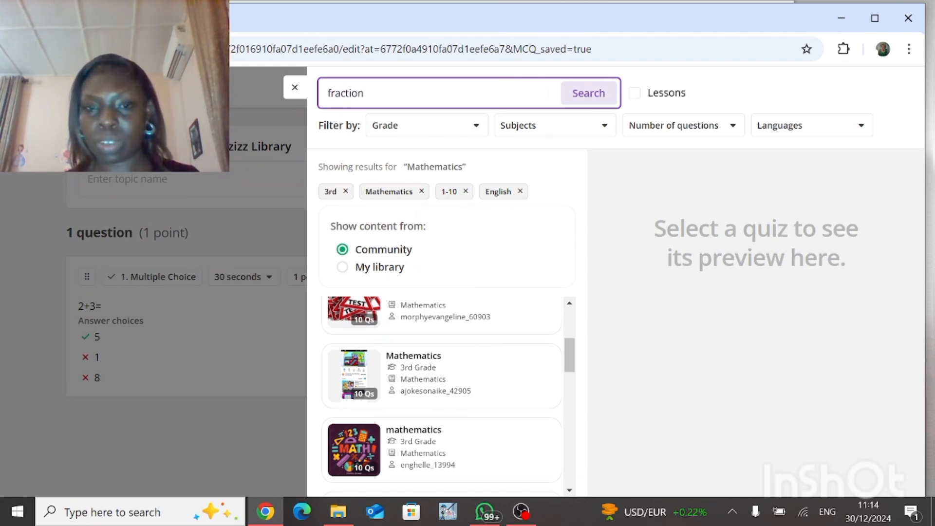
key(Return)
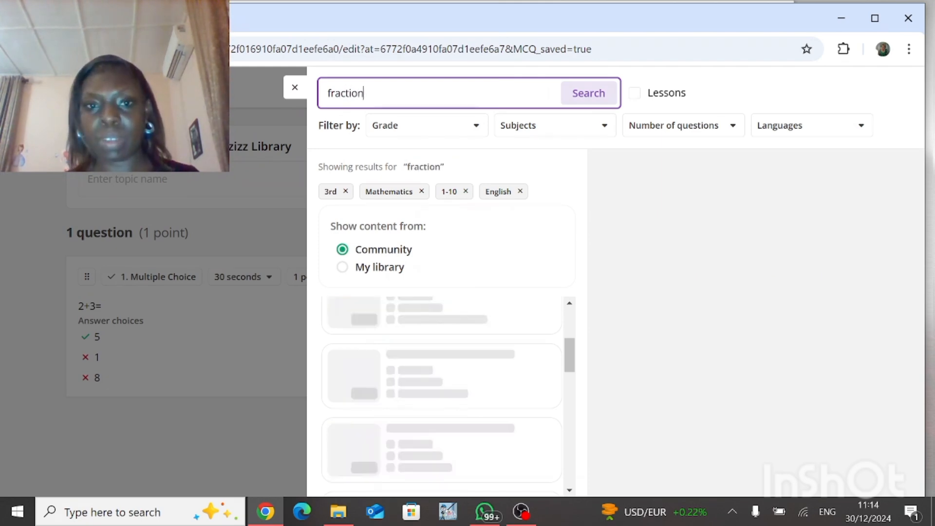
Step: Browse the fraction results and open the "Equivalent Fractions using fraction tiles" quiz preview
click(569, 491)
click(569, 490)
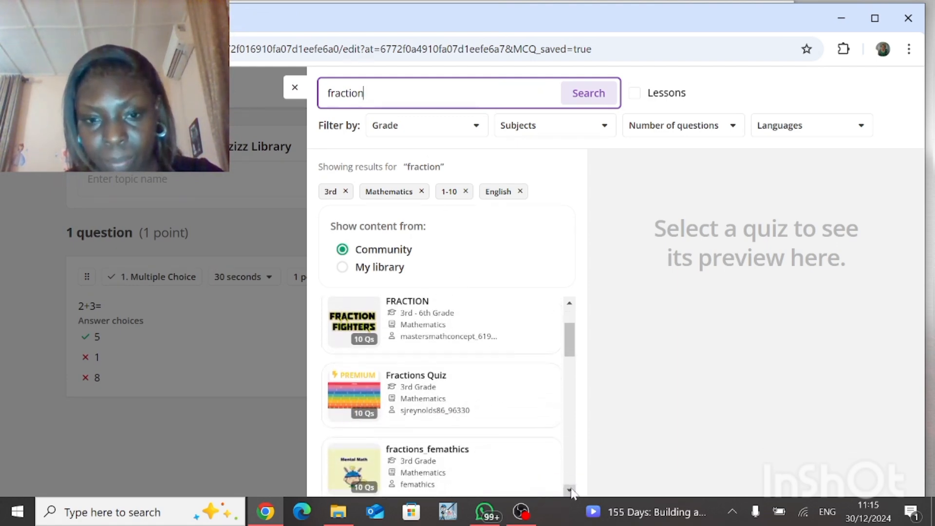
click(570, 490)
click(570, 491)
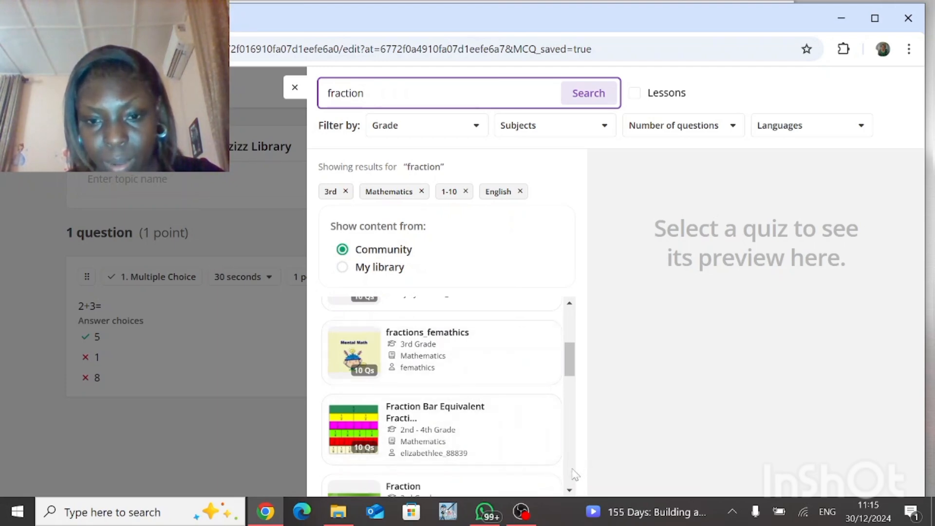
scroll(573, 474, down, 4)
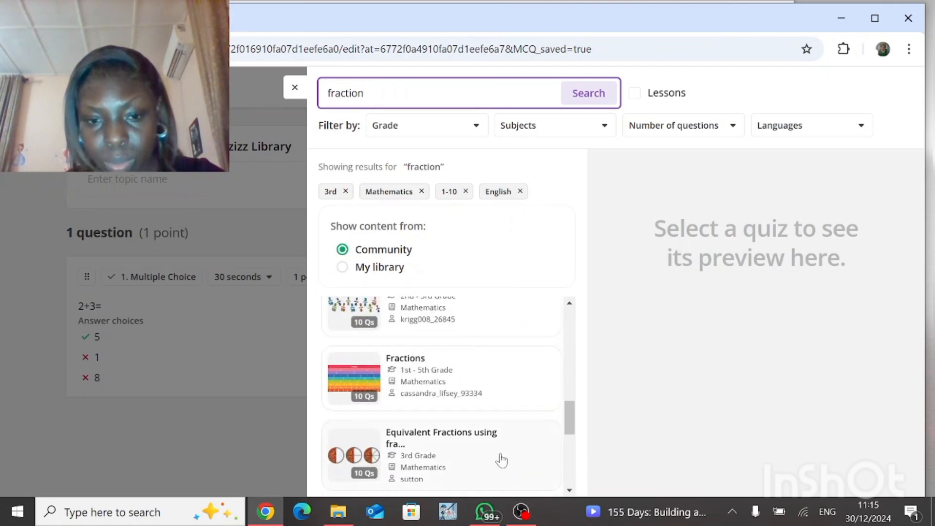
click(501, 460)
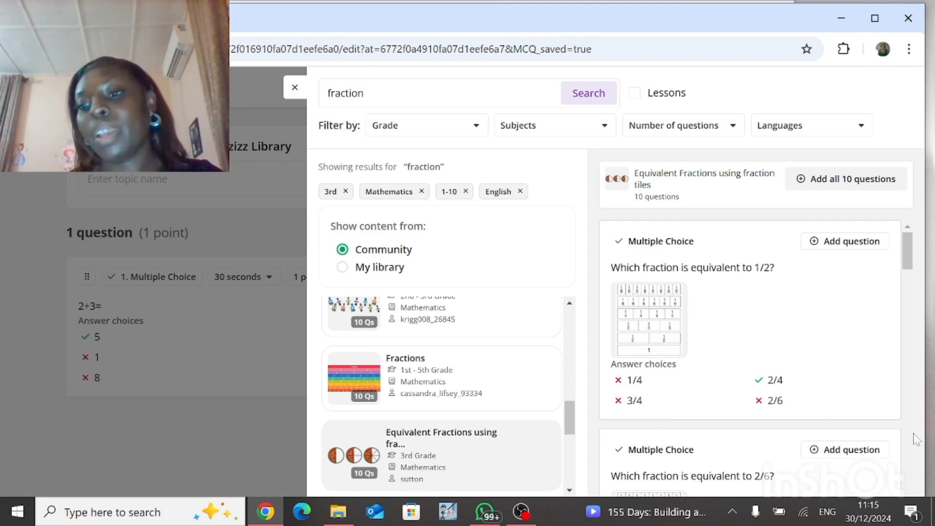
Step: Add all 10 questions from the Equivalent Fractions quiz to the assessment
scroll(916, 458, down, 12)
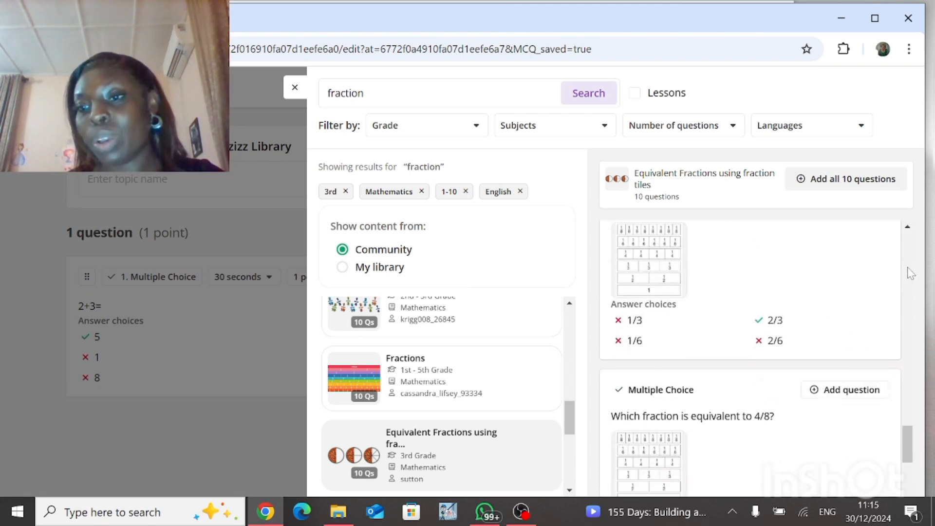
scroll(909, 273, up, 10)
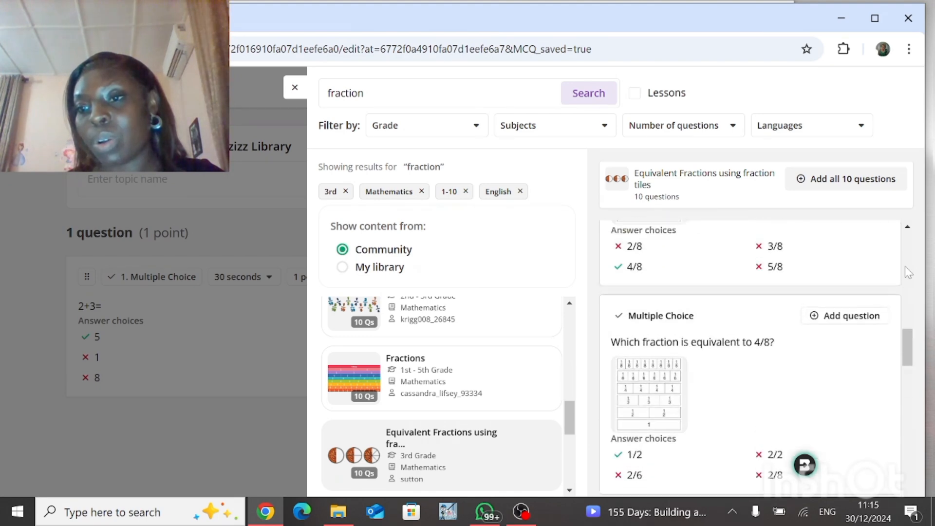
scroll(907, 248, up, 1)
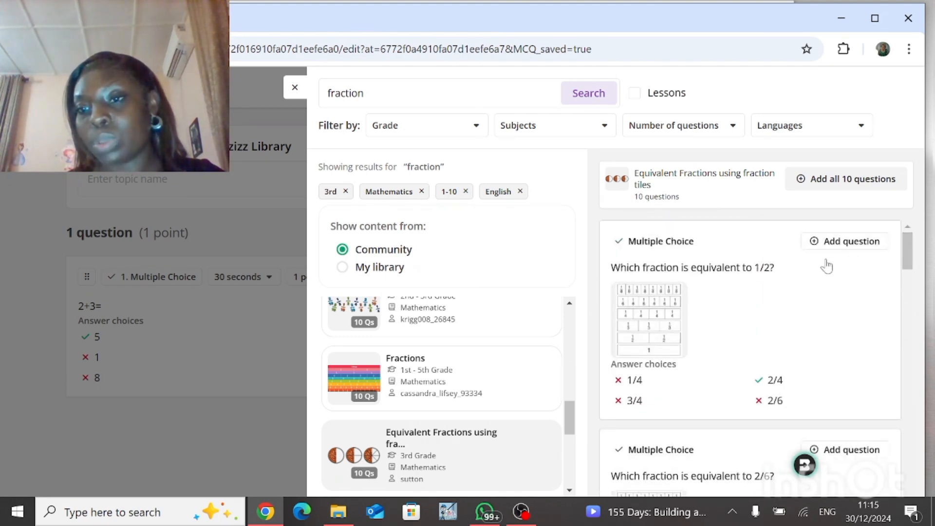
click(814, 192)
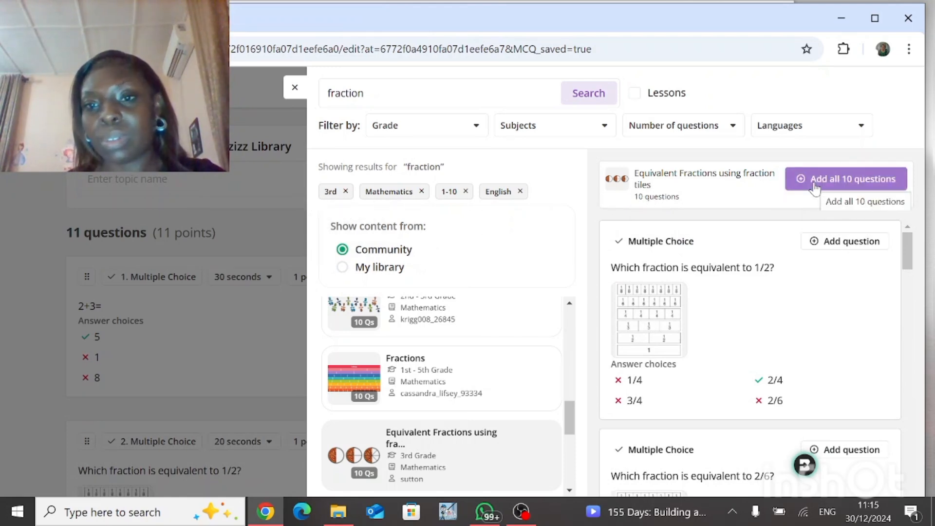
Step: Close the library and scroll through all 11 questions in the assessment to review them
click(258, 237)
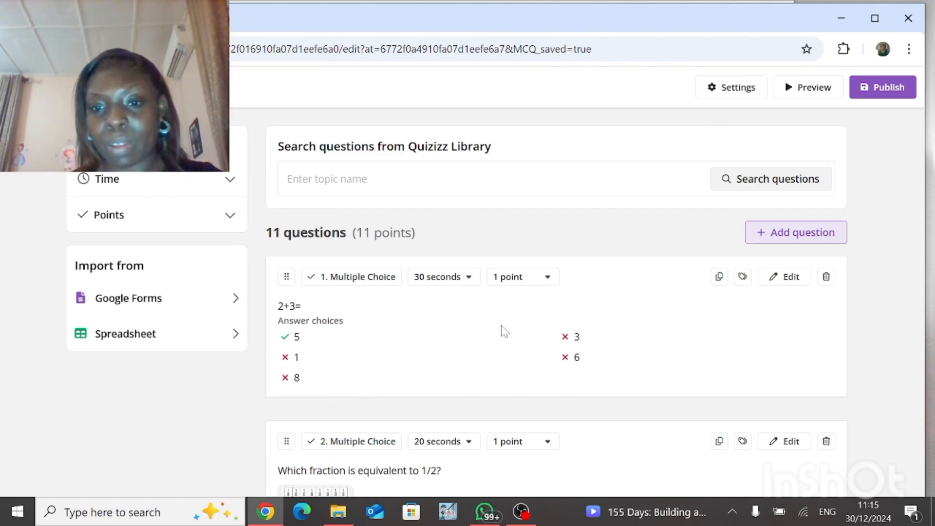
scroll(627, 338, down, 5)
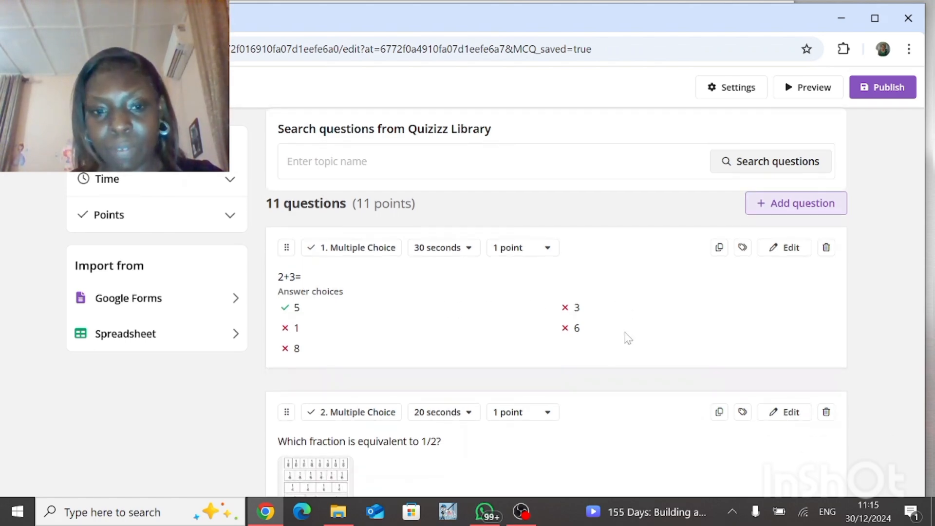
scroll(627, 338, down, 14)
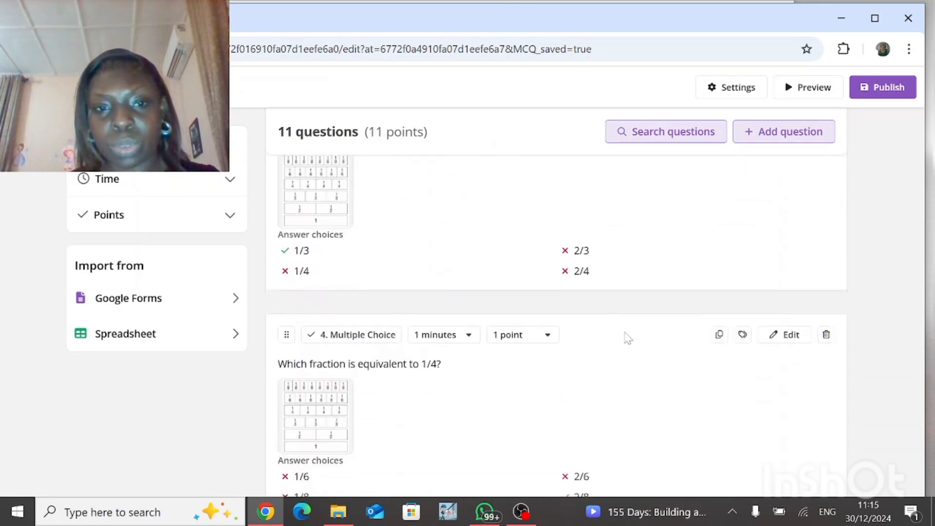
scroll(628, 337, down, 20)
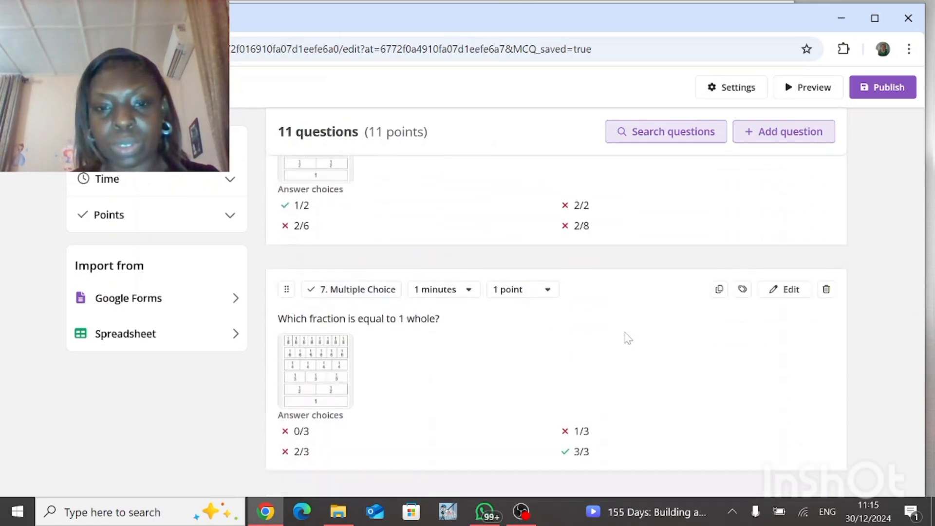
scroll(628, 338, down, 5)
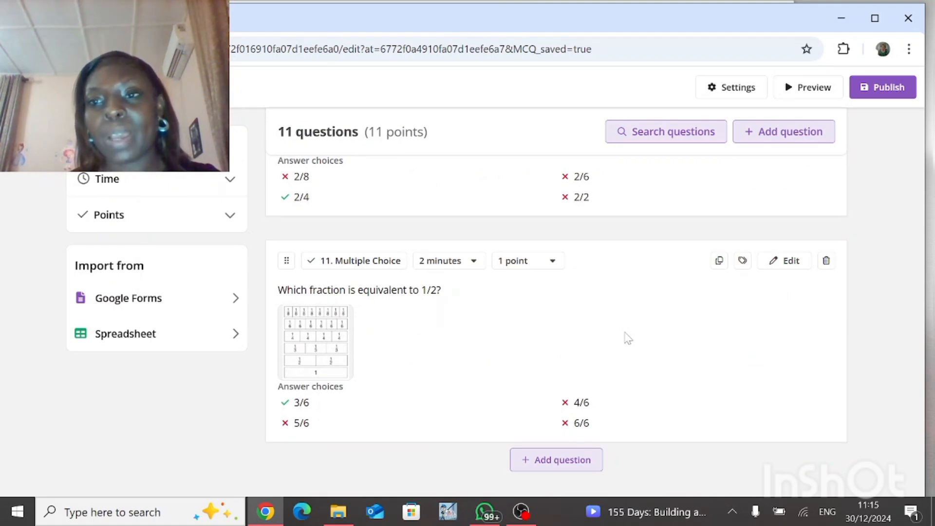
scroll(628, 338, up, 12)
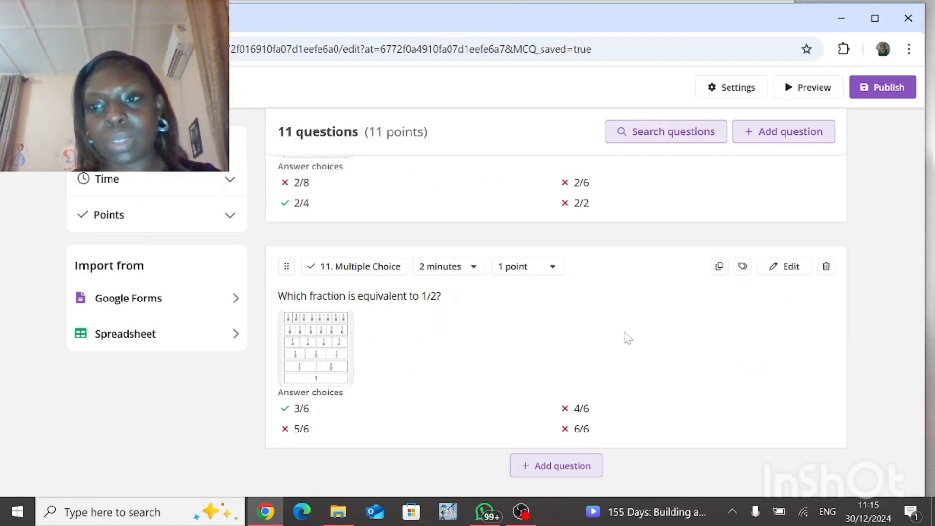
scroll(627, 338, up, 20)
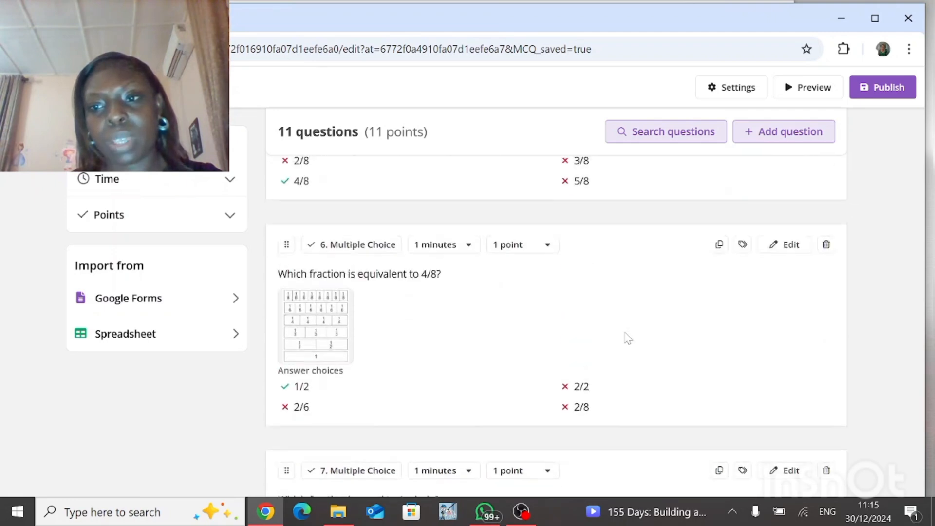
scroll(627, 338, up, 1)
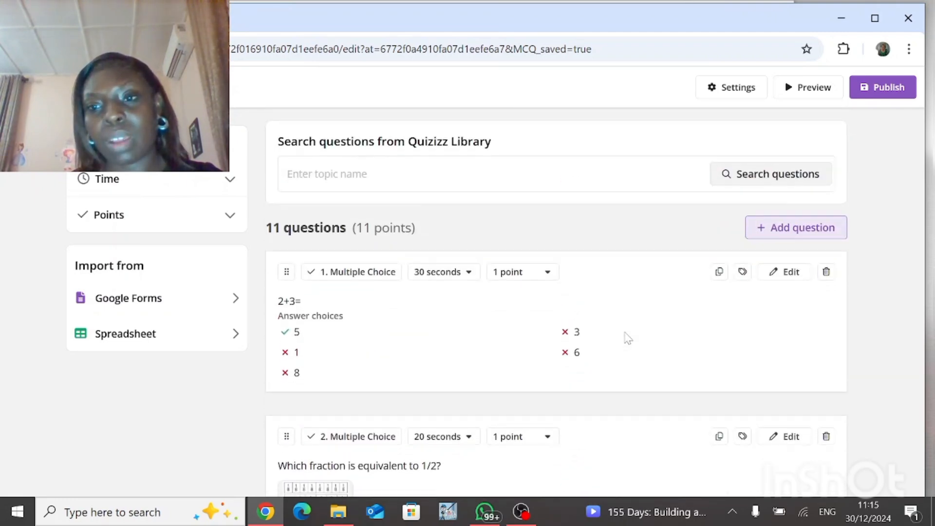
scroll(628, 338, down, 12)
scroll(628, 338, down, 20)
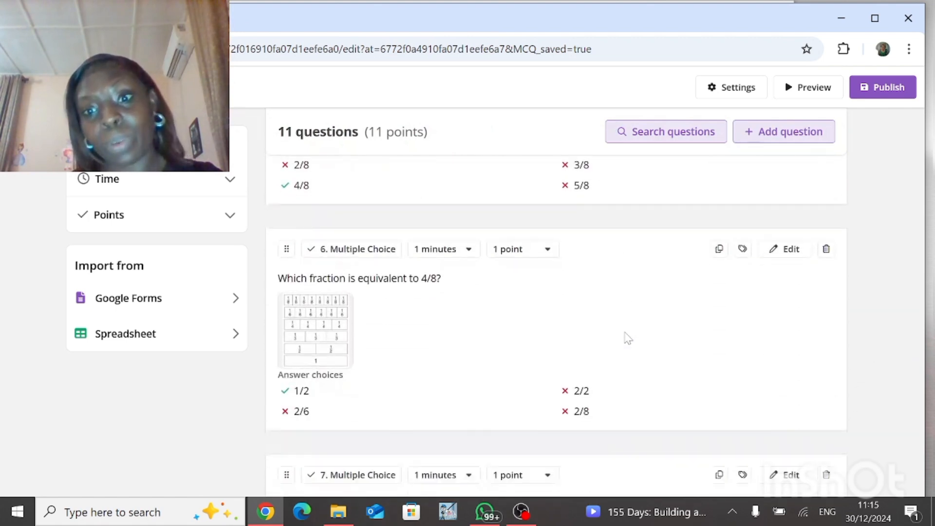
scroll(627, 337, down, 1)
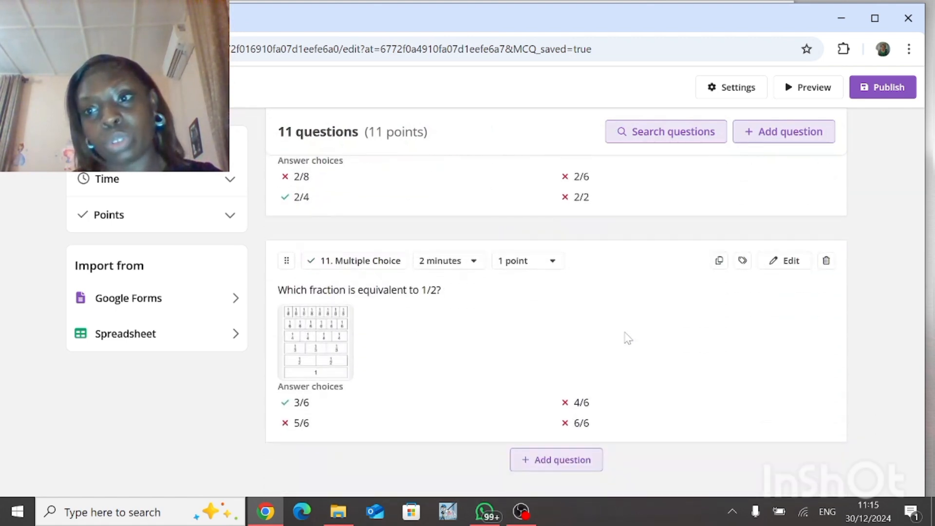
scroll(628, 338, up, 10)
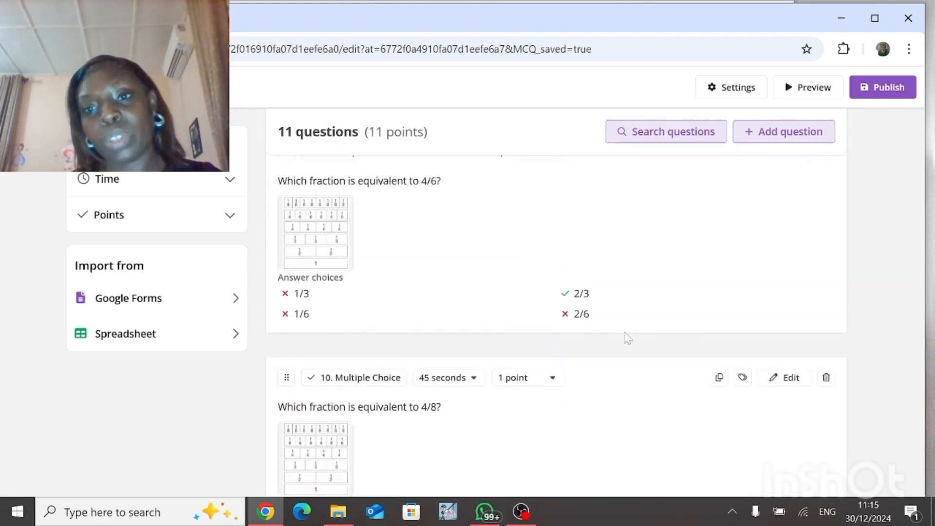
scroll(628, 338, up, 20)
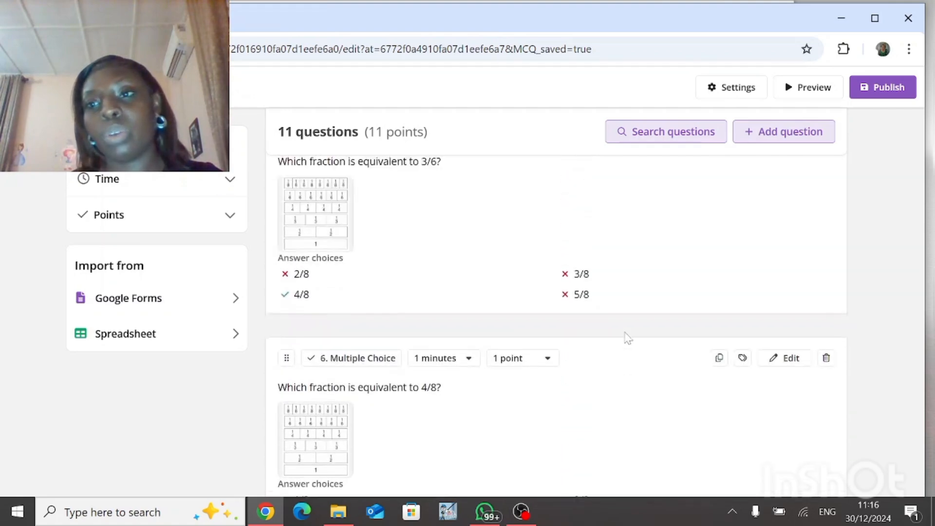
scroll(628, 338, up, 5)
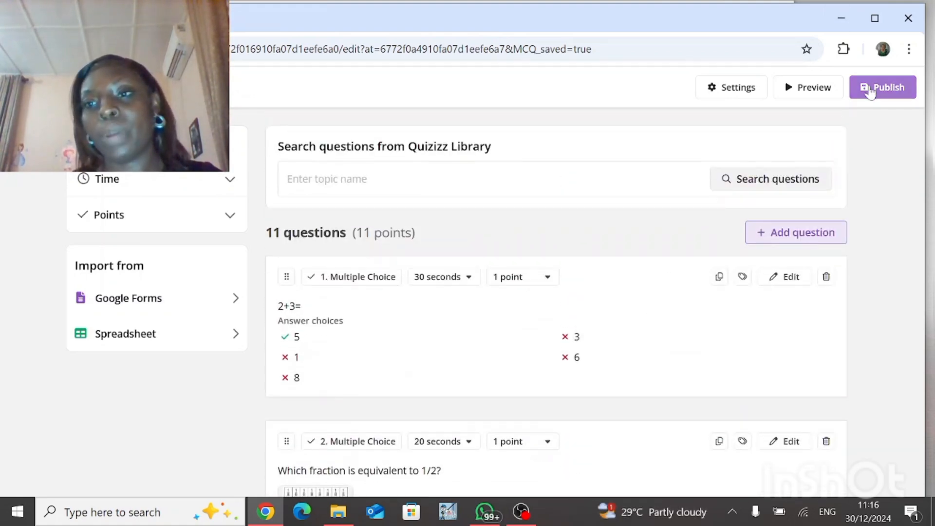
Step: Open the publish dialog and close it without publishing
click(870, 93)
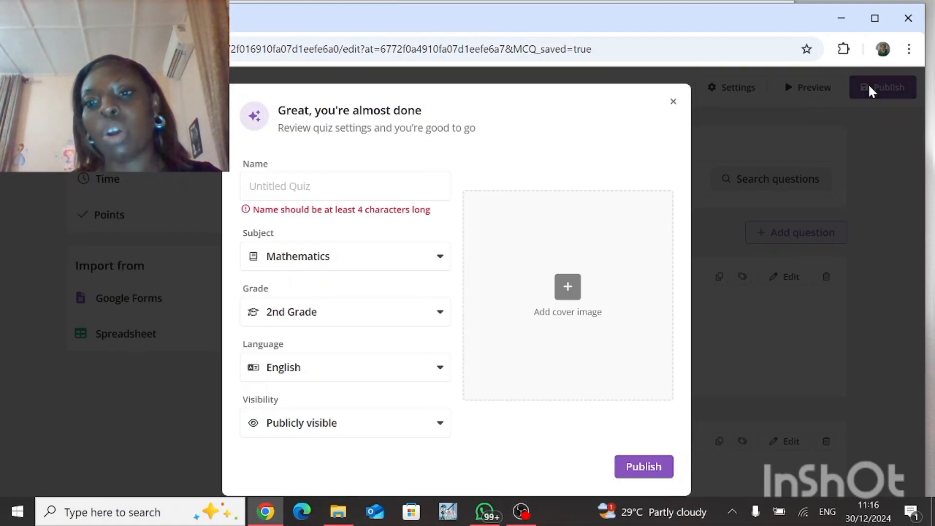
click(673, 101)
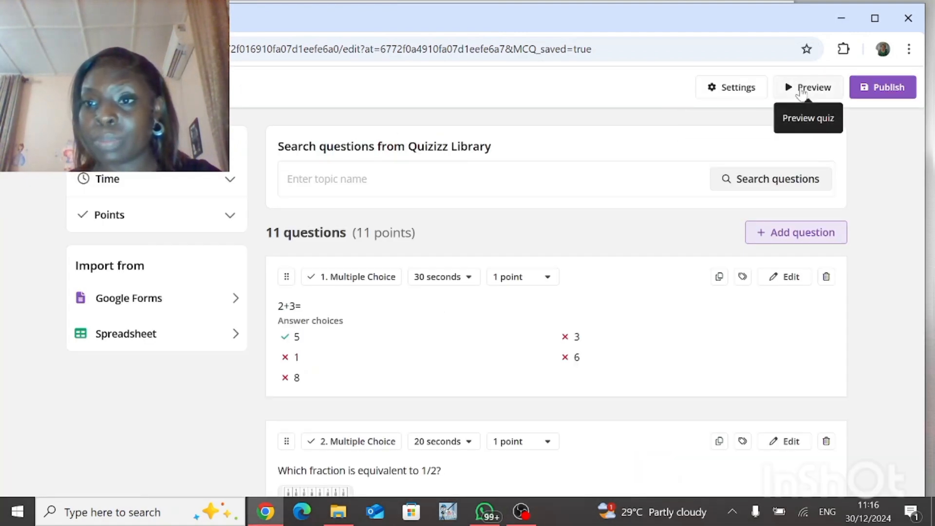
Step: Preview the quiz in participant's view, toggling answers and stepping through all 11 questions before closing it
click(802, 92)
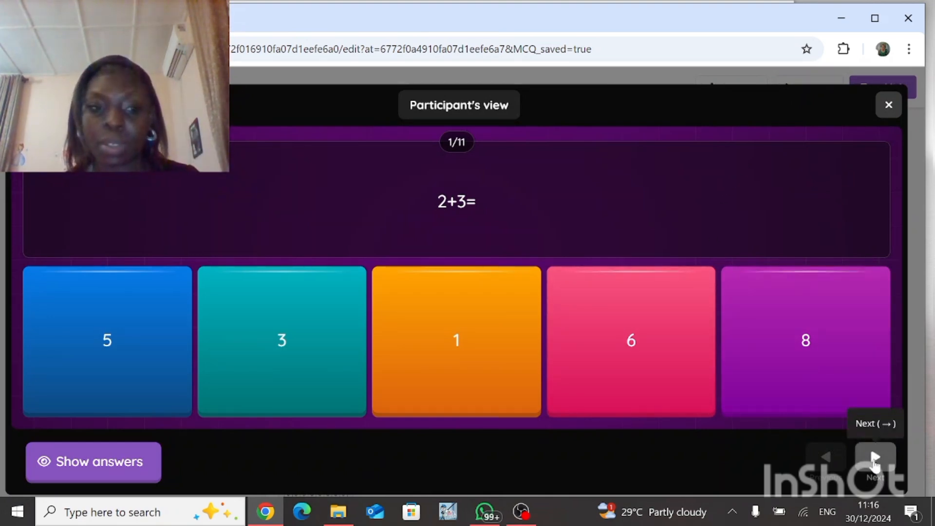
click(99, 463)
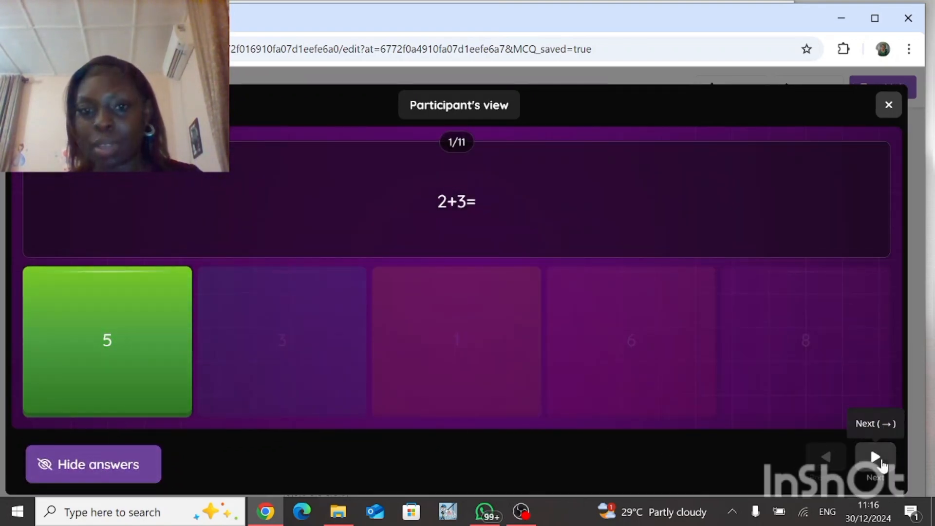
click(881, 464)
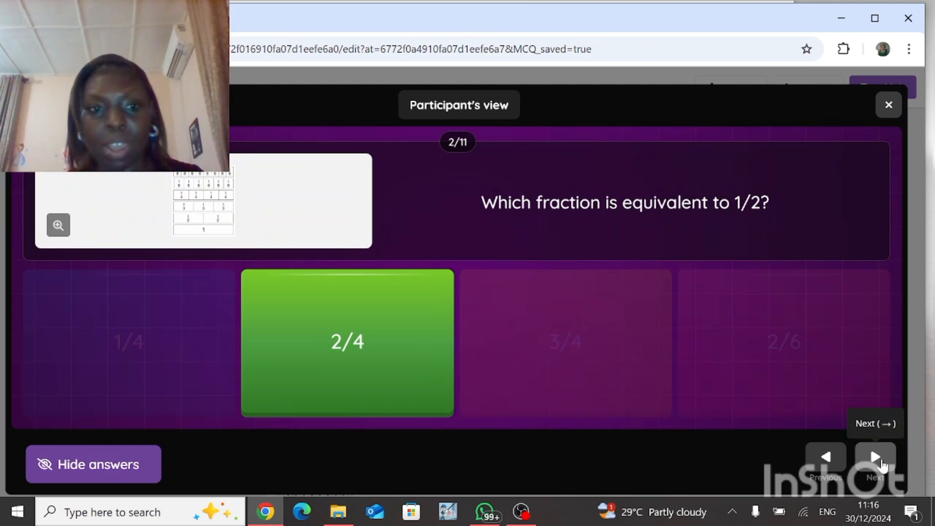
click(876, 458)
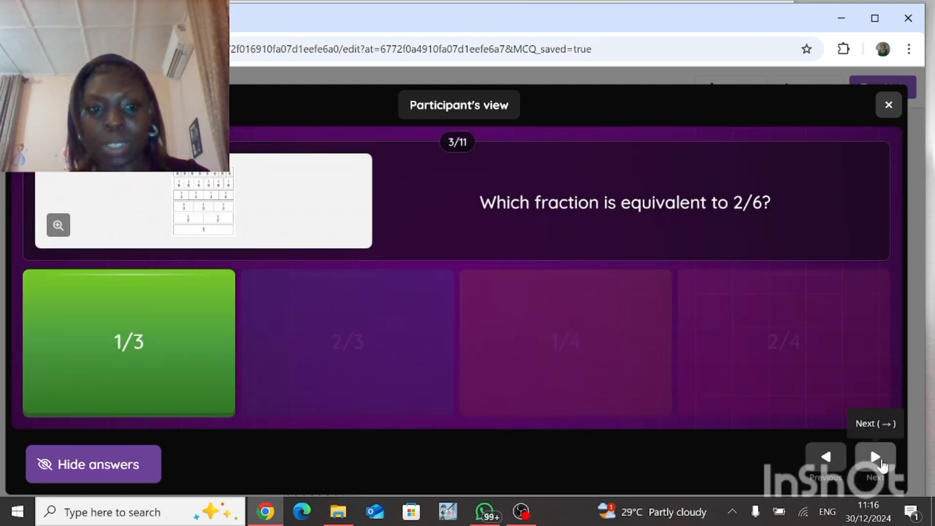
click(876, 457)
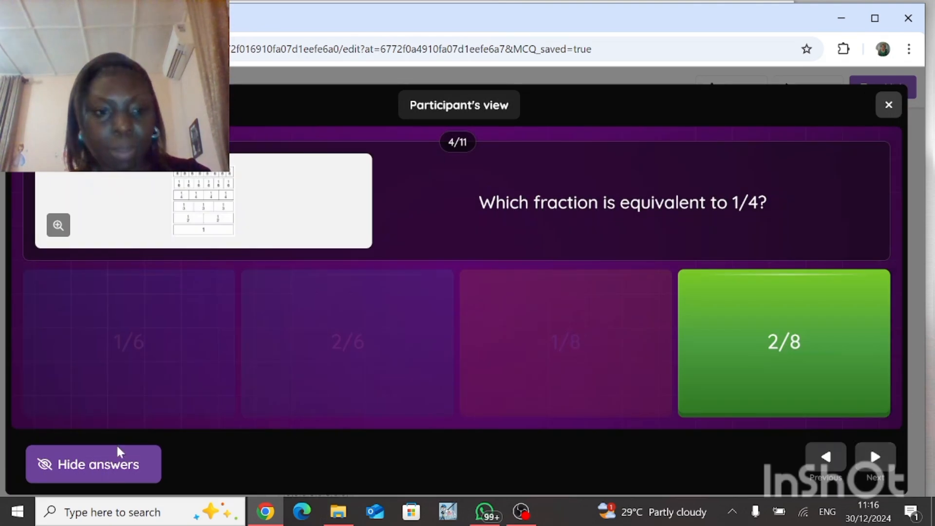
click(95, 467)
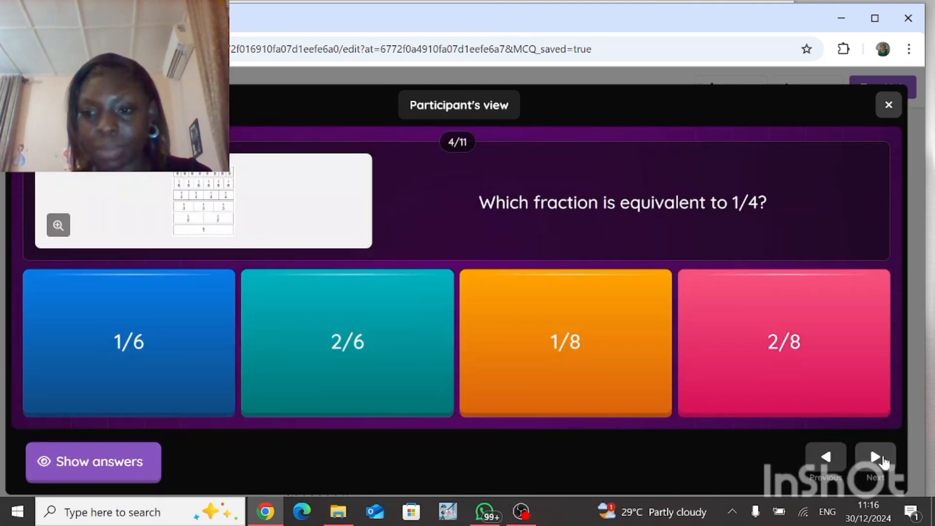
click(874, 458)
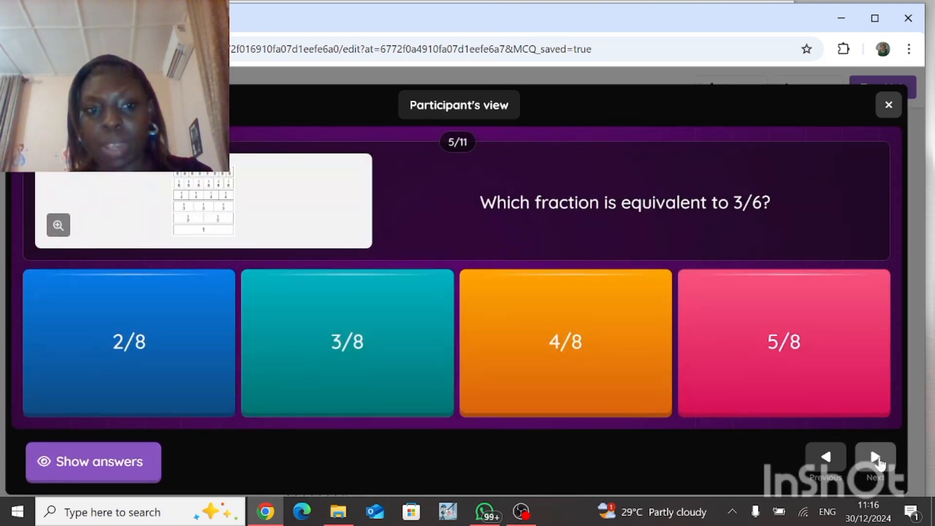
click(863, 458)
click(879, 461)
click(879, 462)
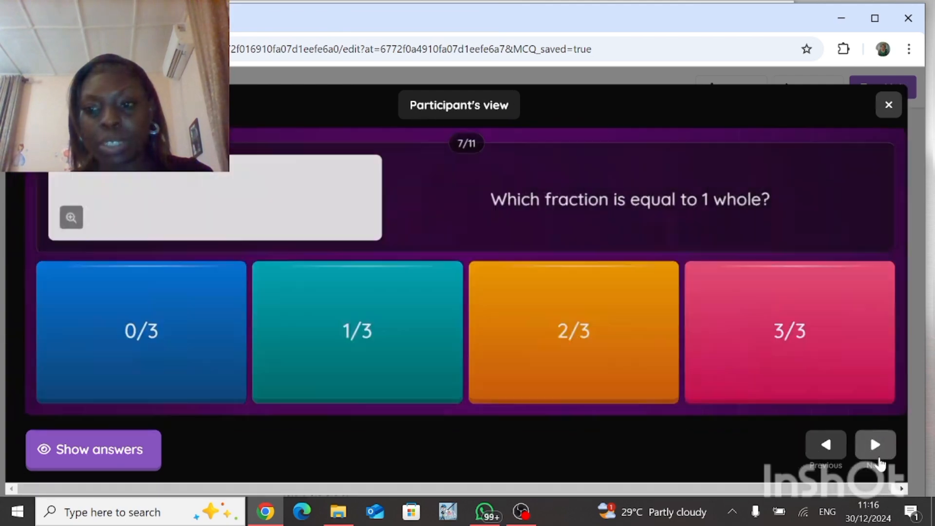
click(879, 461)
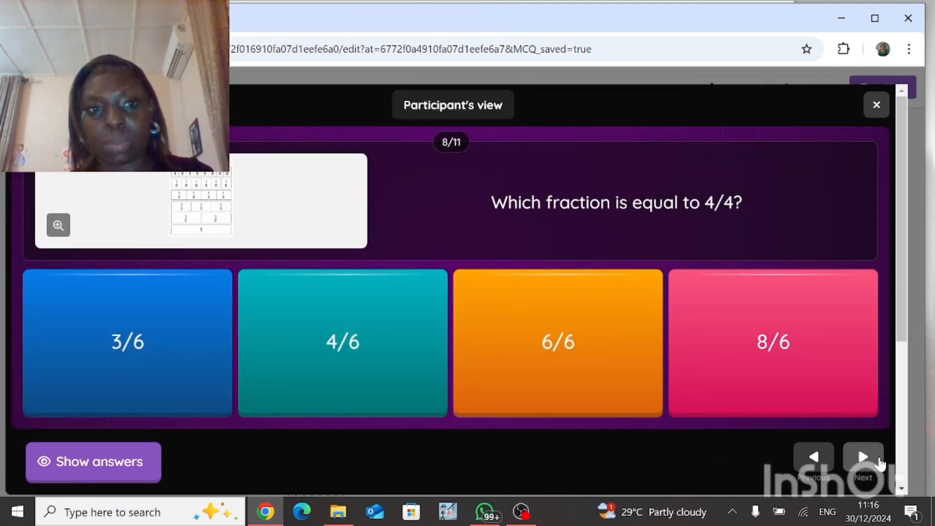
click(880, 462)
click(878, 458)
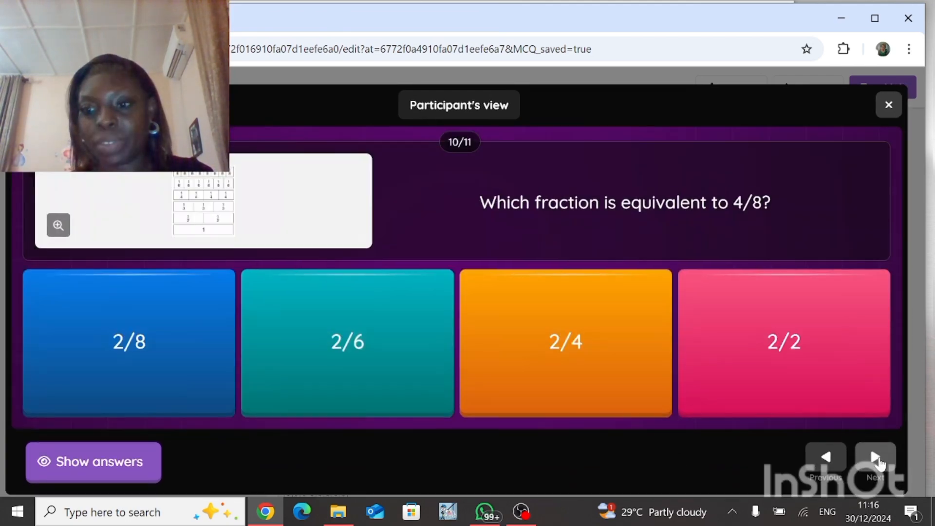
click(878, 455)
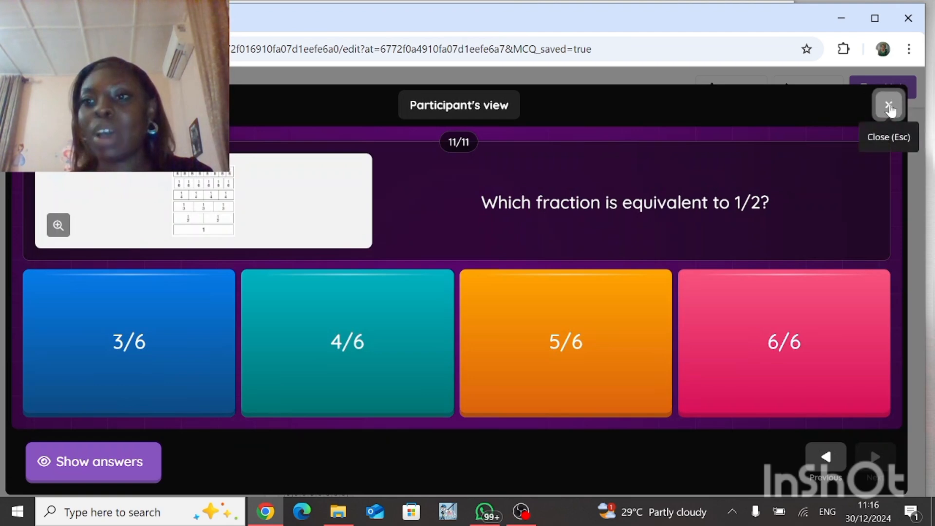
click(882, 106)
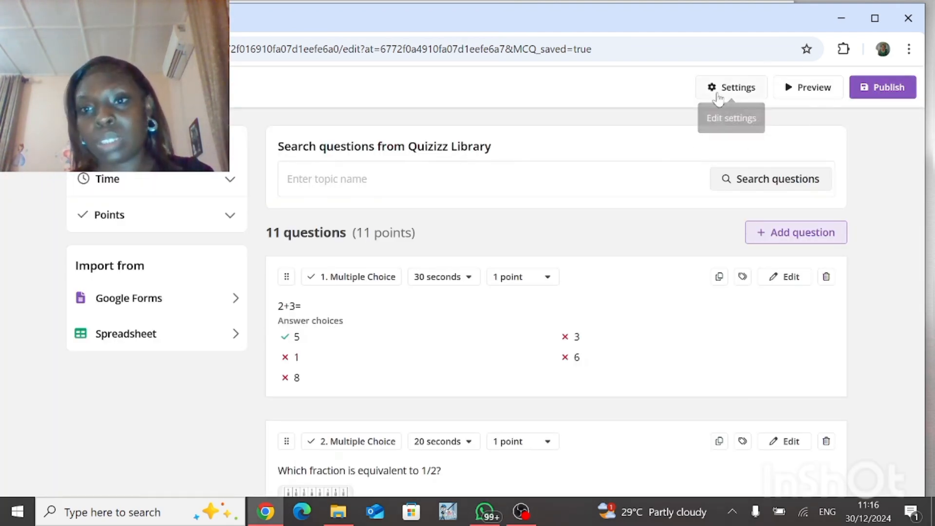
Step: Open the quiz settings, name the quiz Grade 3 Math and set its grade to 3rd Grade
click(718, 94)
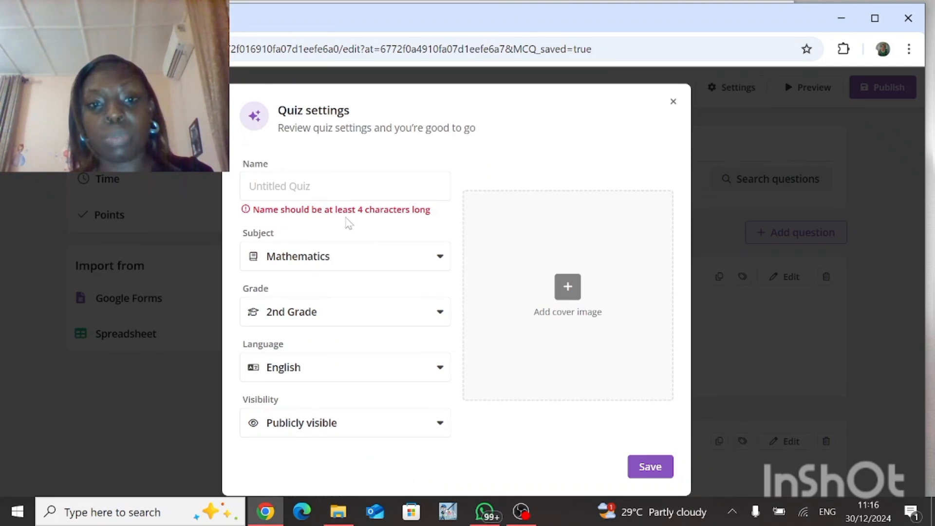
click(344, 186)
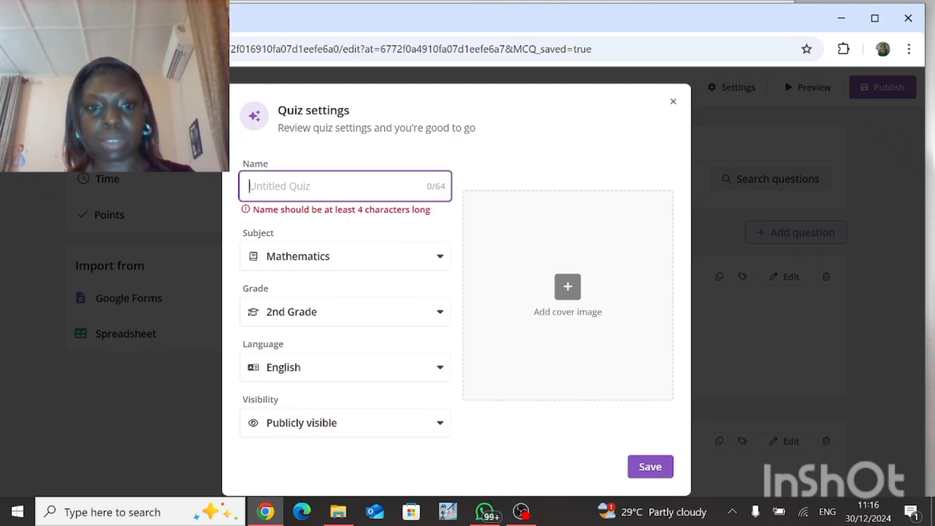
text(Grade)
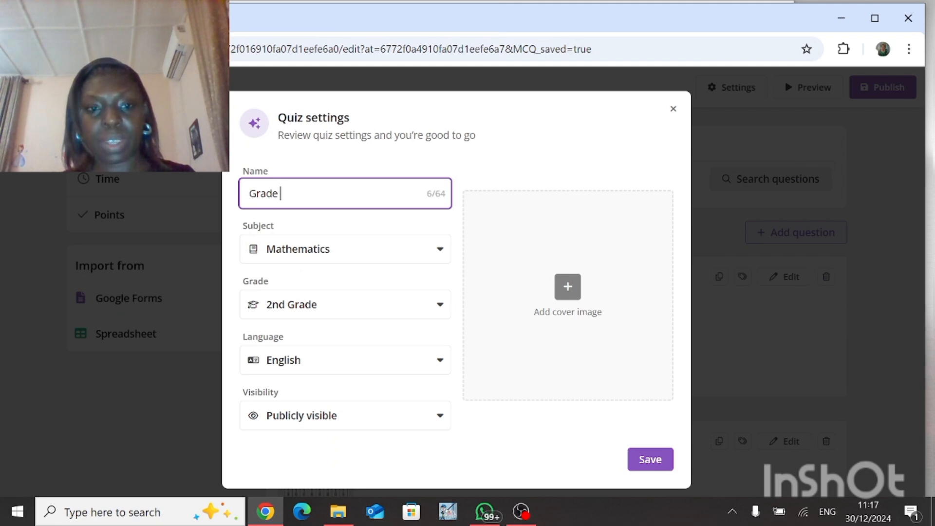
text( 3 Math)
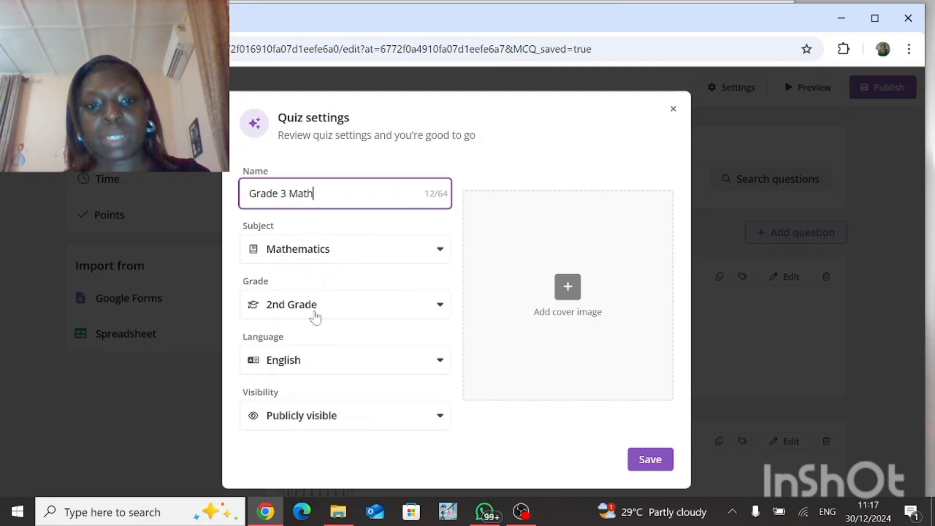
click(440, 305)
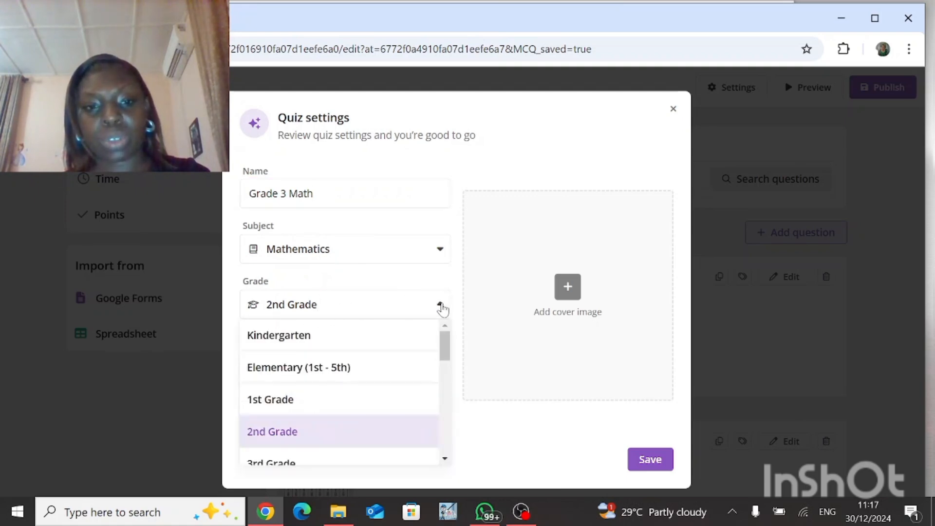
click(306, 464)
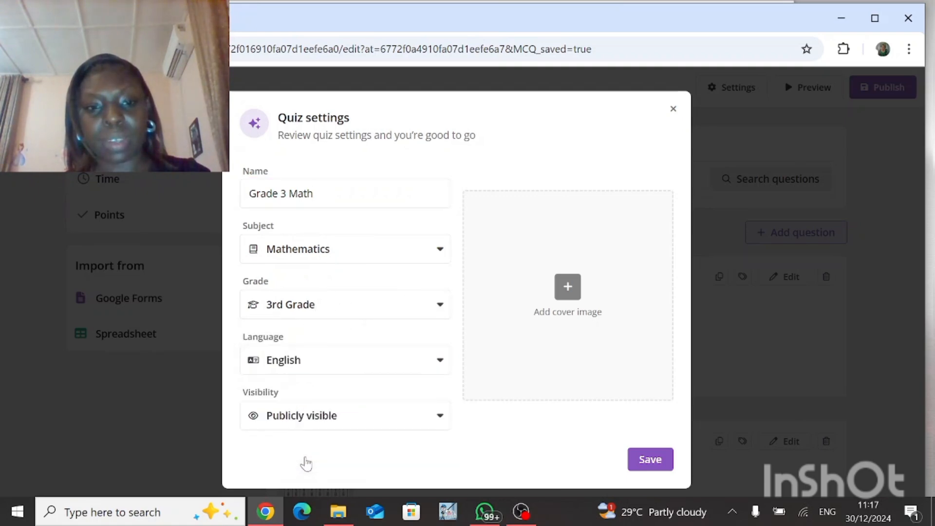
Step: Keep English as the language, save the quiz settings and publish the quiz
click(370, 360)
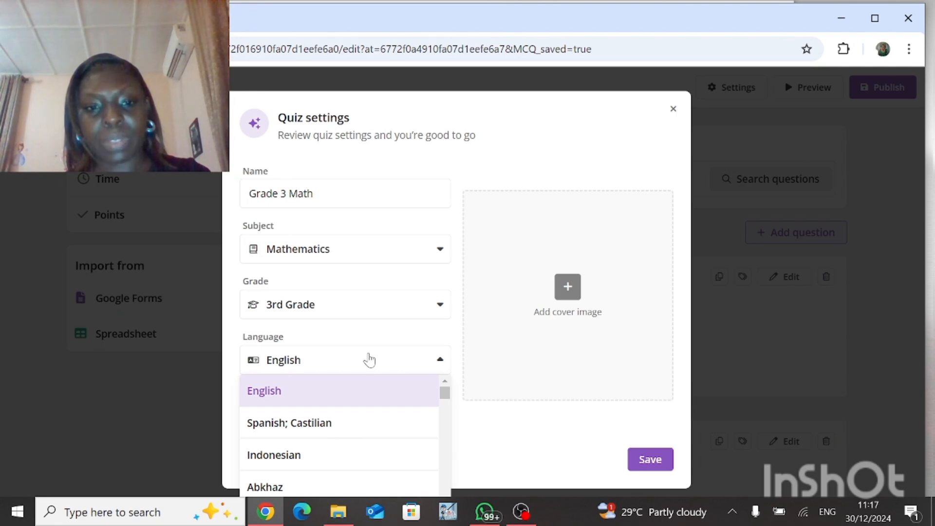
click(369, 360)
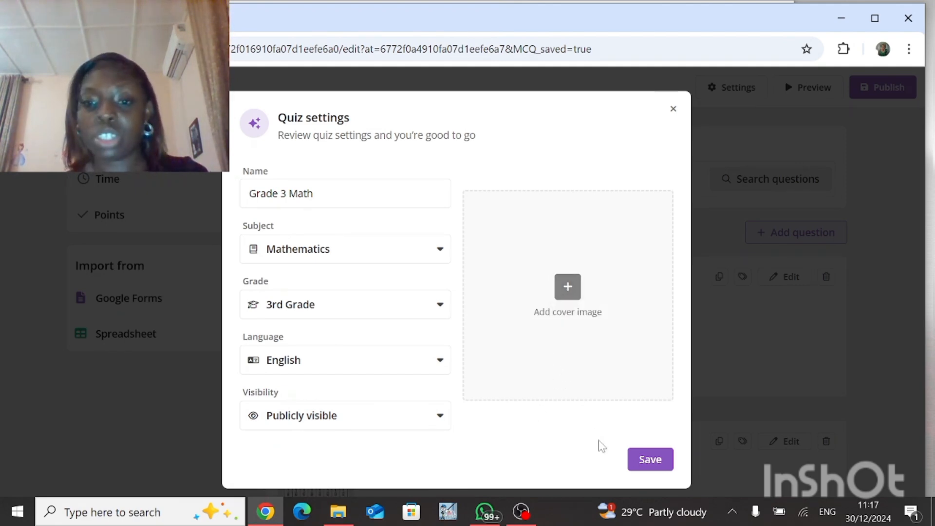
click(650, 466)
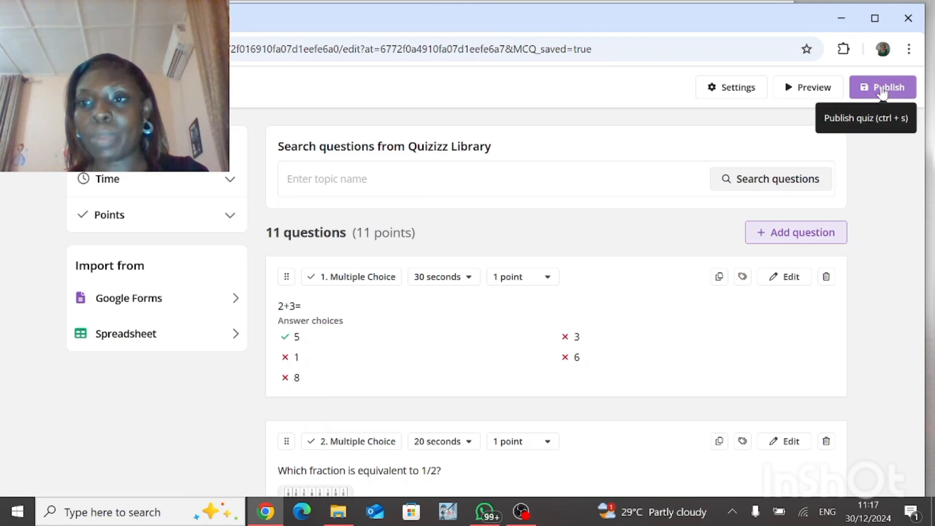
click(883, 91)
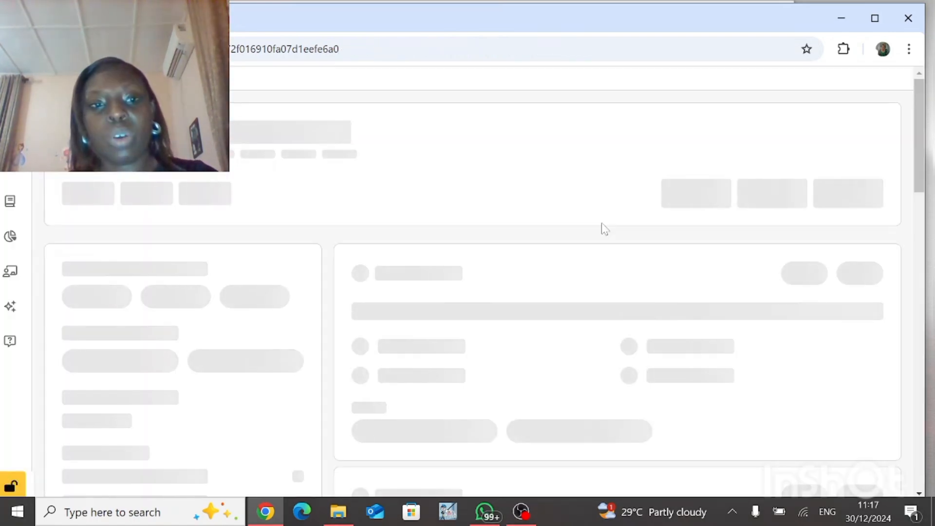
click(522, 511)
click(776, 381)
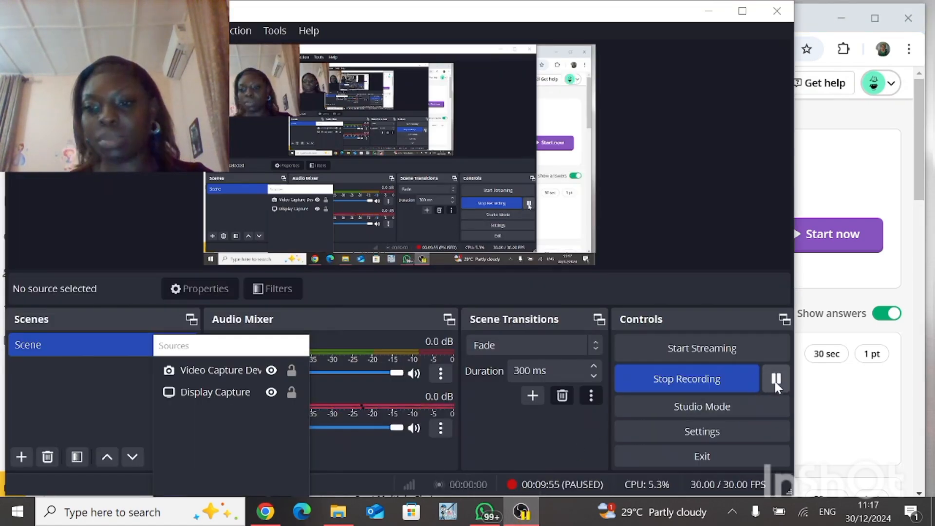
click(776, 380)
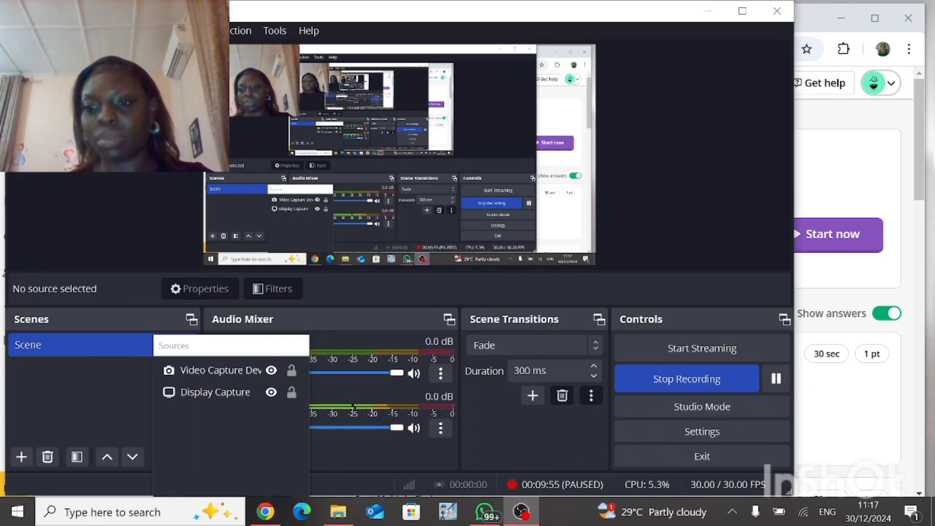
click(880, 281)
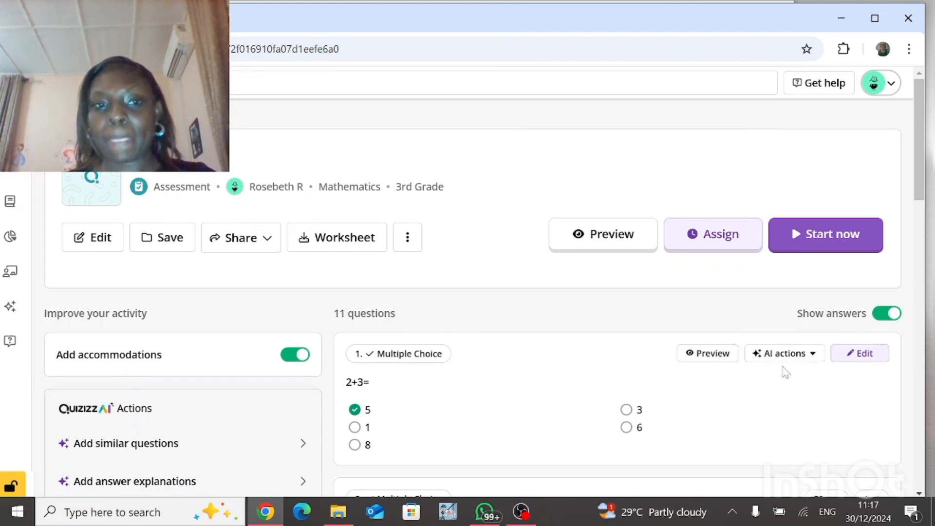
Step: Copy the published quiz's share link
scroll(920, 495, down, 3)
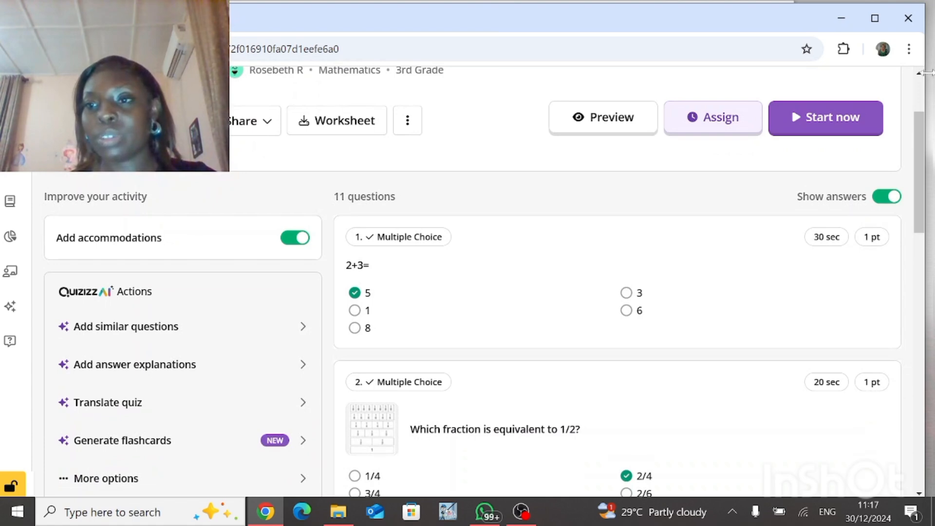
scroll(921, 78, up, 3)
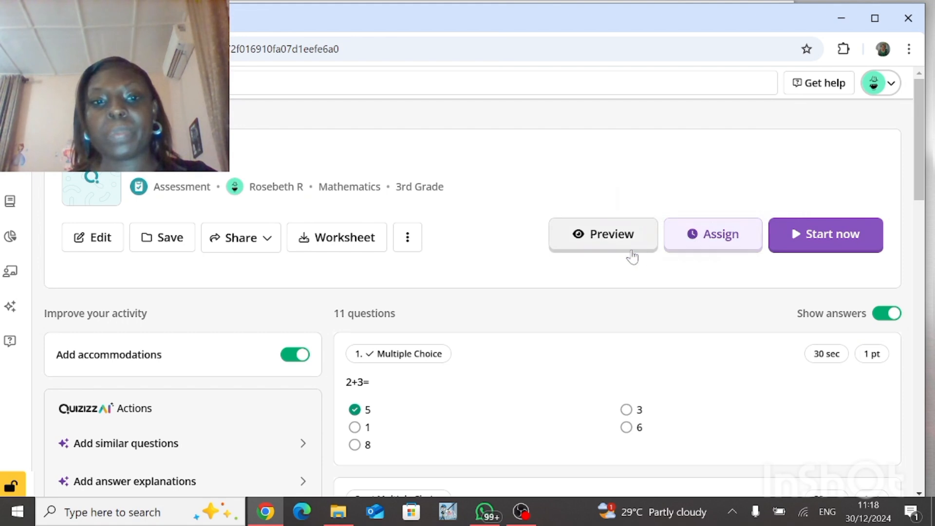
click(222, 247)
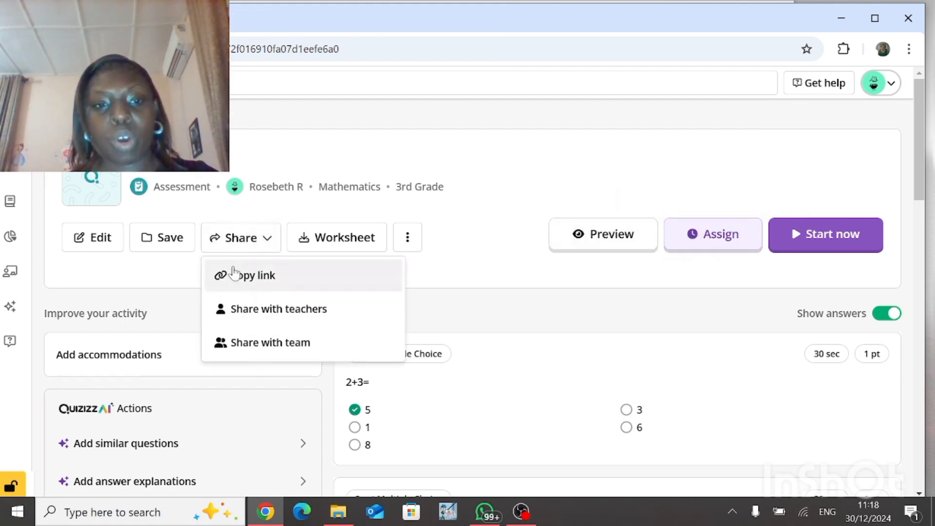
click(236, 280)
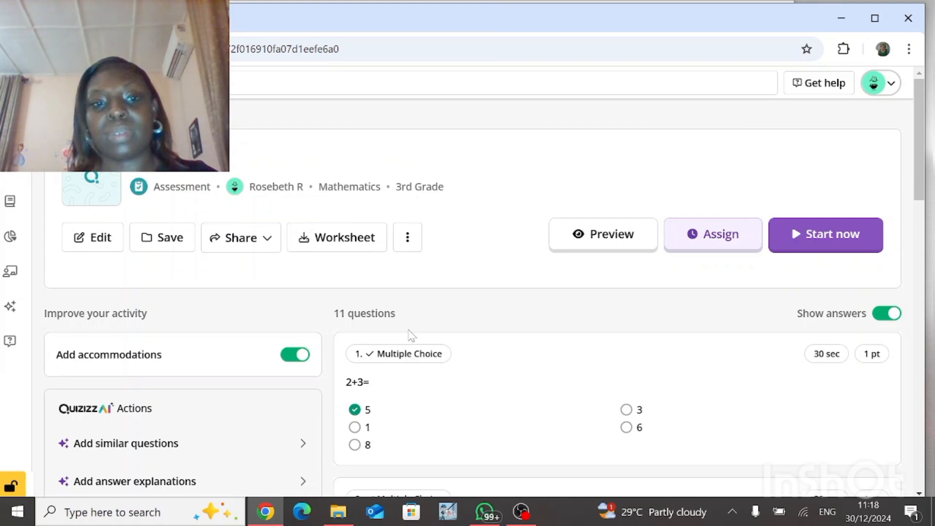
click(406, 240)
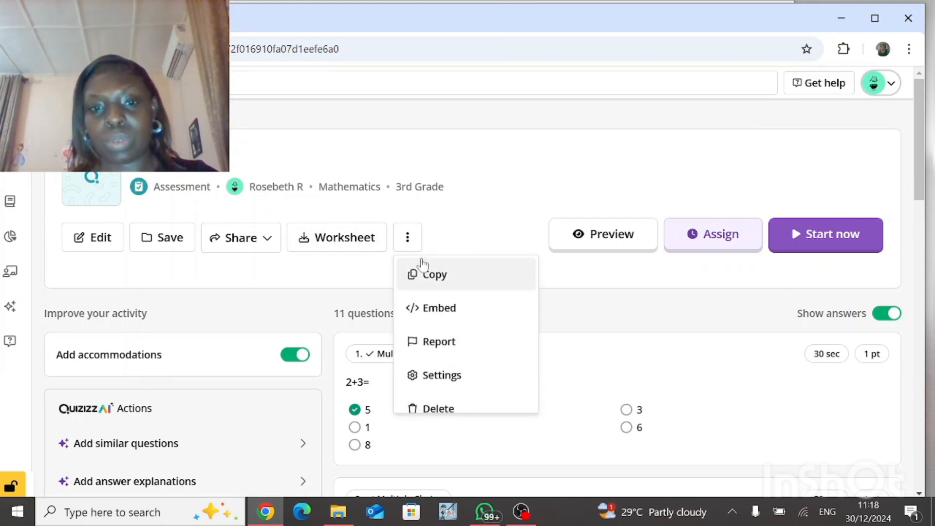
click(434, 237)
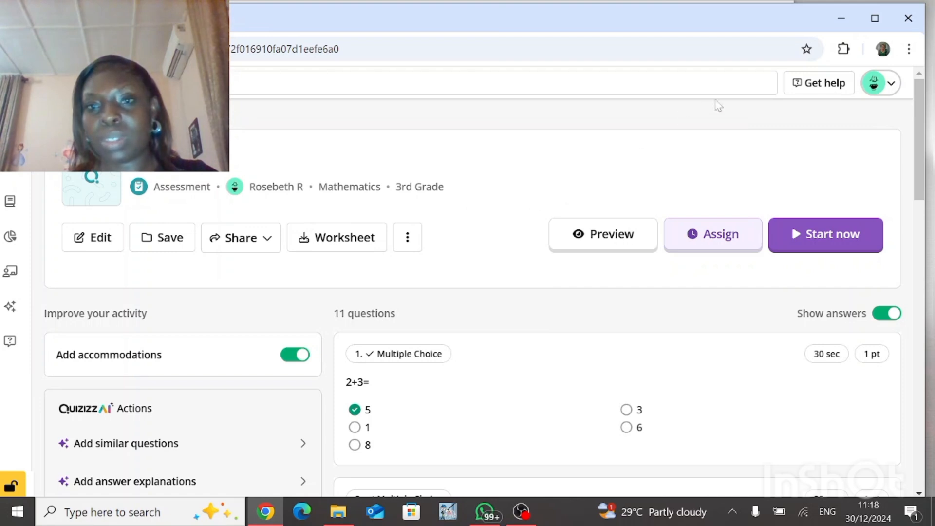
key(ctrl+t)
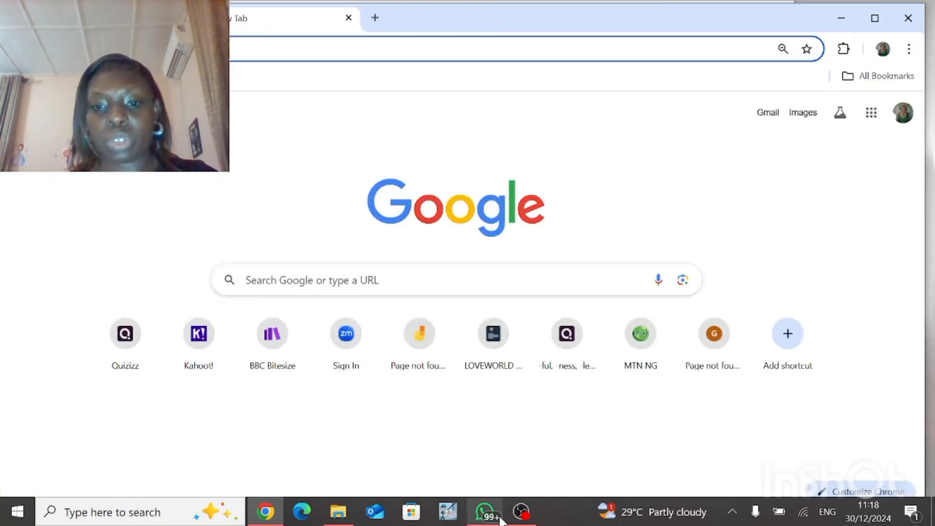
mouse_move(490, 513)
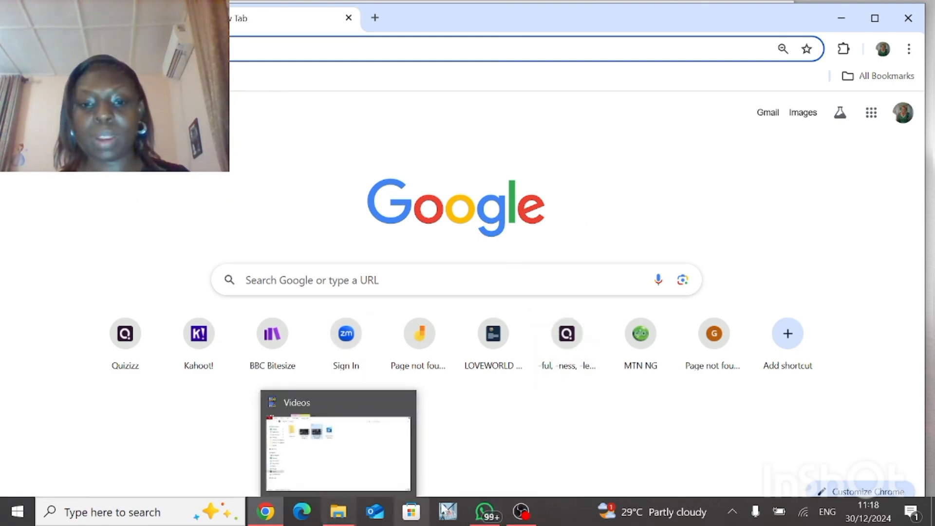
click(517, 513)
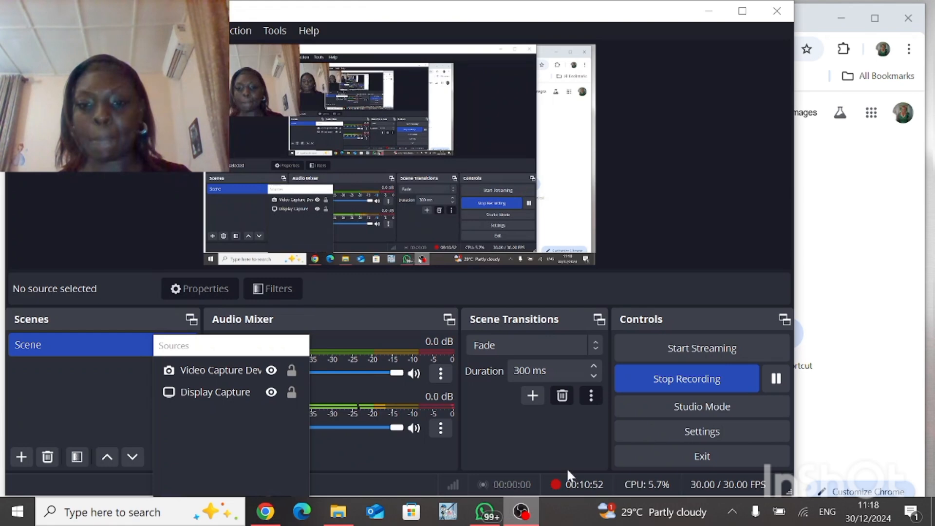
click(776, 380)
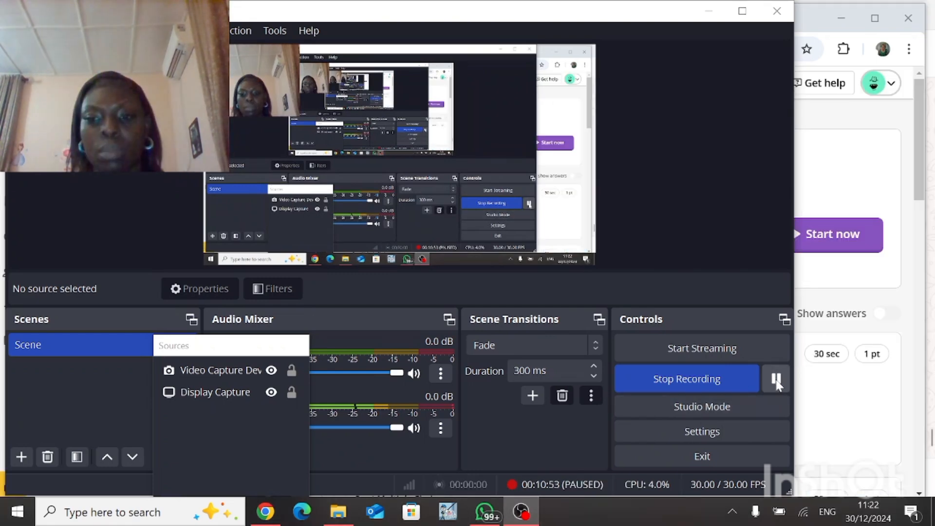
click(776, 380)
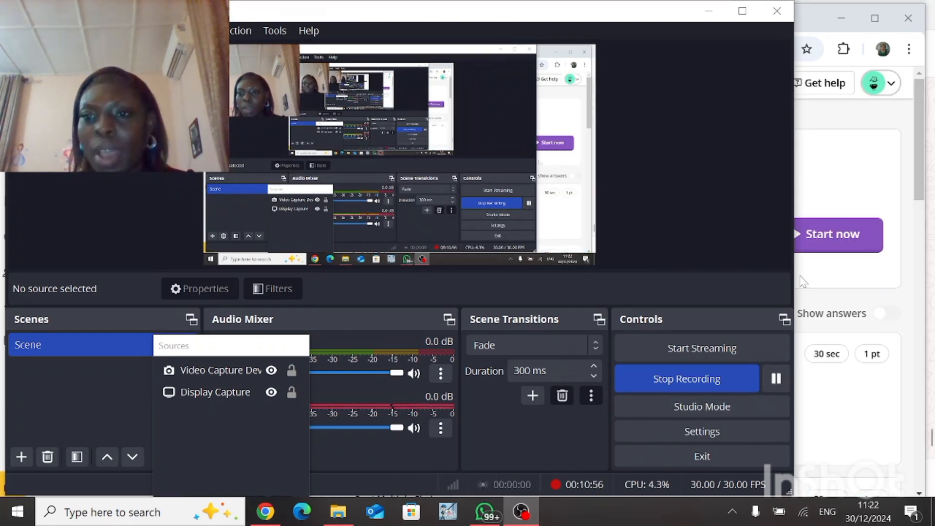
click(707, 10)
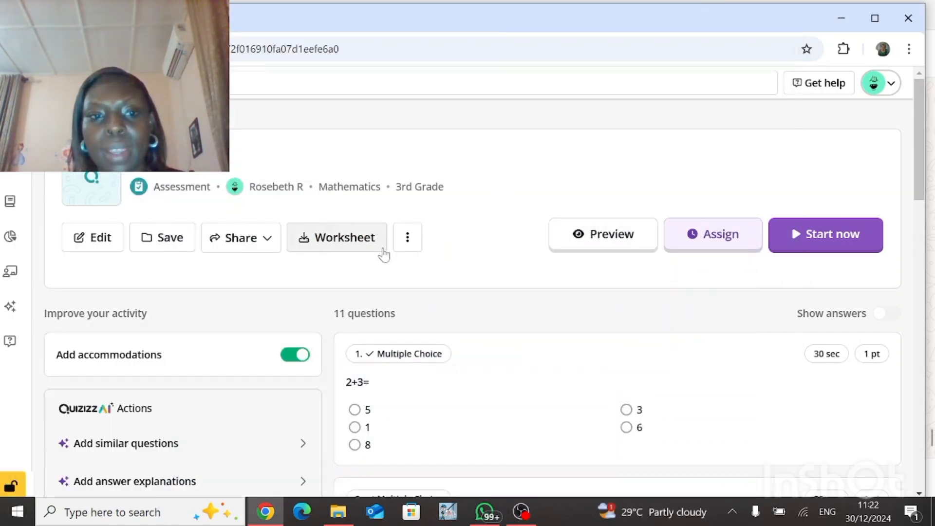
Step: Start the quiz live in Classic Mode, skipping accommodations, keeping unlimited attempts and turning off Redemption questions
click(797, 238)
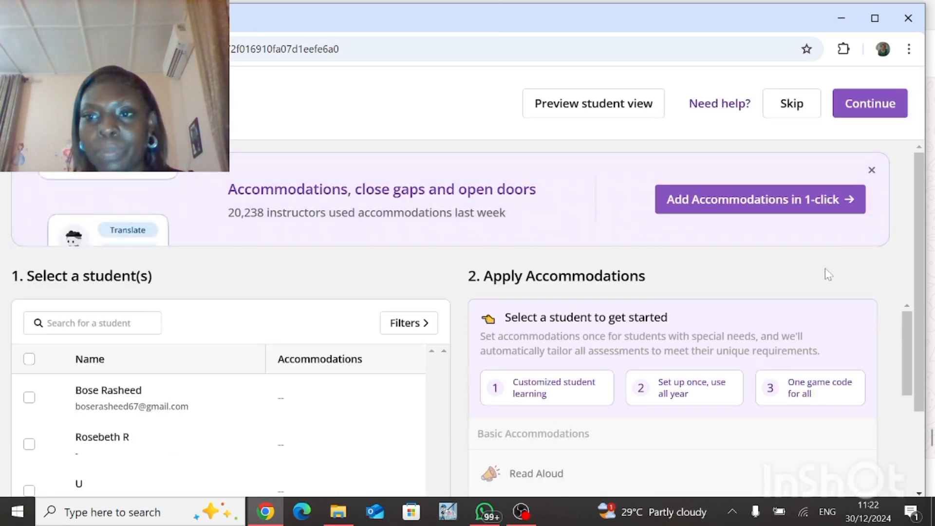
click(810, 102)
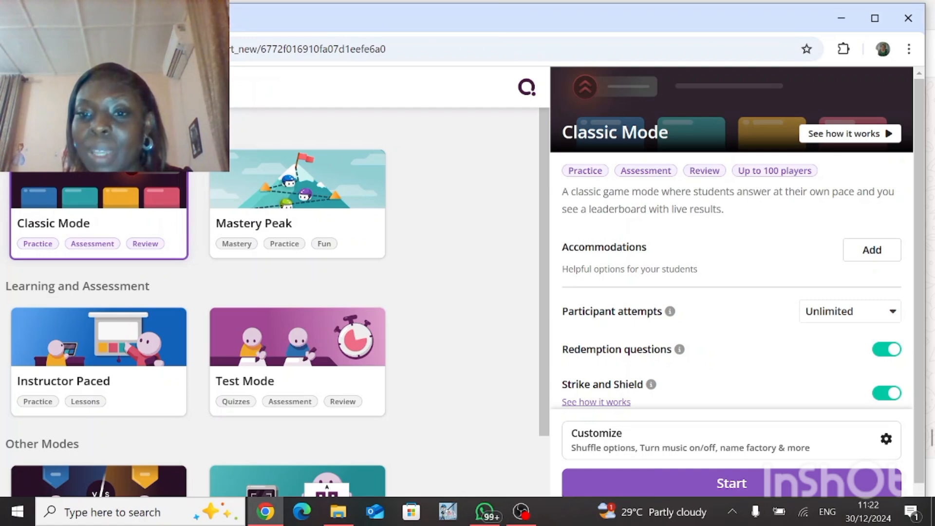
click(807, 314)
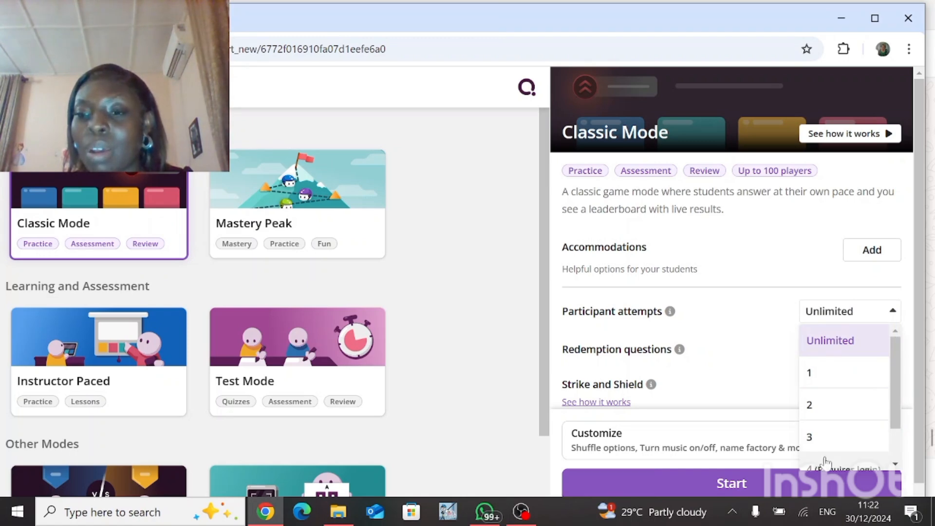
click(895, 463)
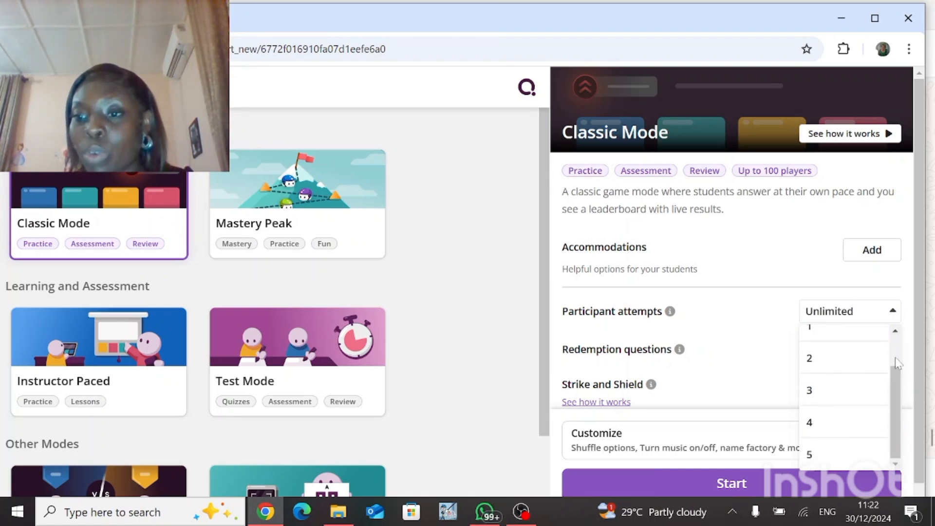
scroll(881, 339, up, 2)
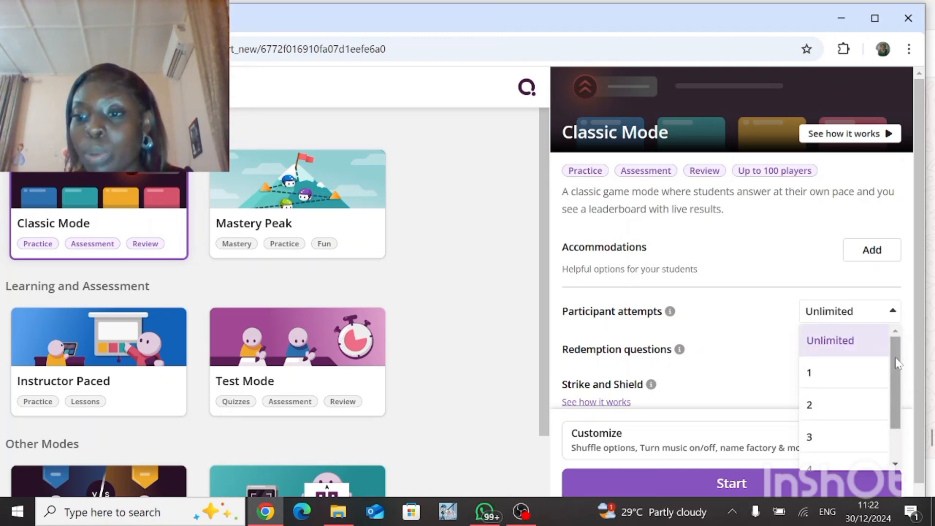
click(856, 317)
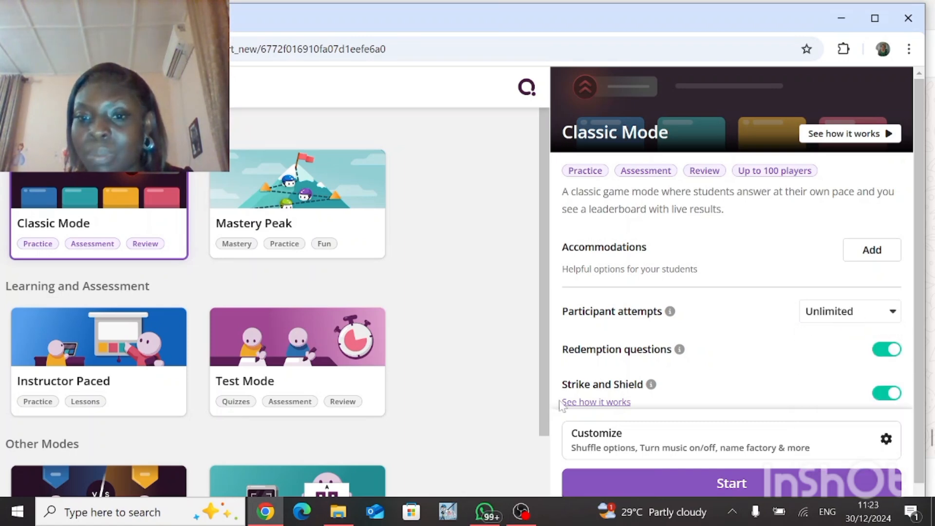
click(884, 358)
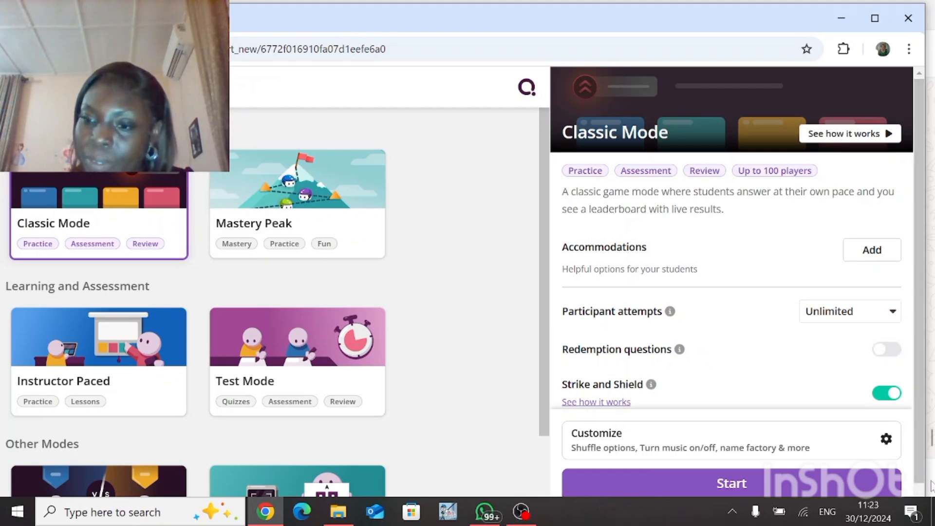
Step: Turn off Strike and Shield and start the Classic Mode session
click(484, 511)
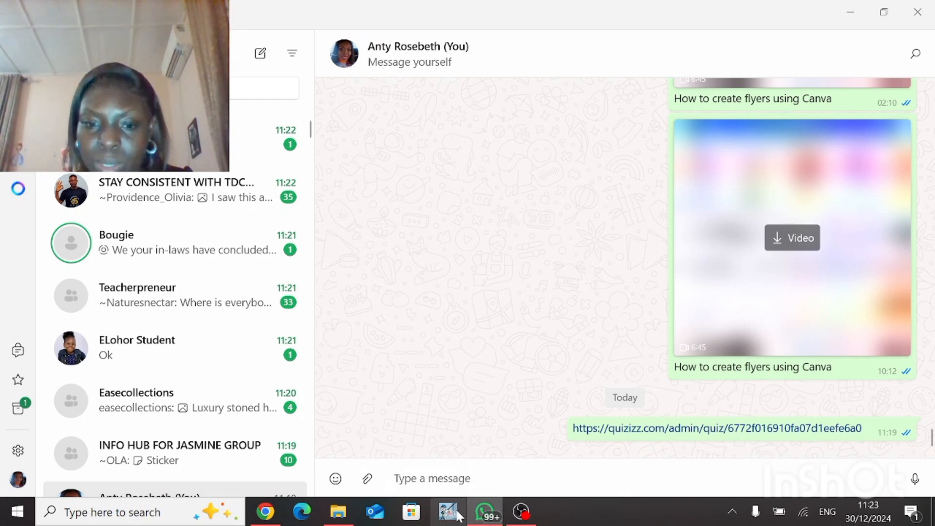
click(266, 512)
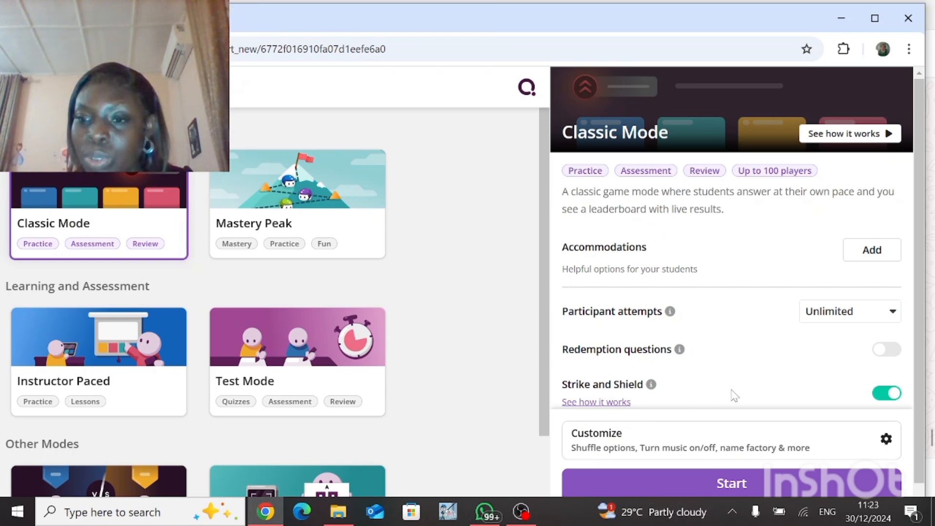
click(881, 397)
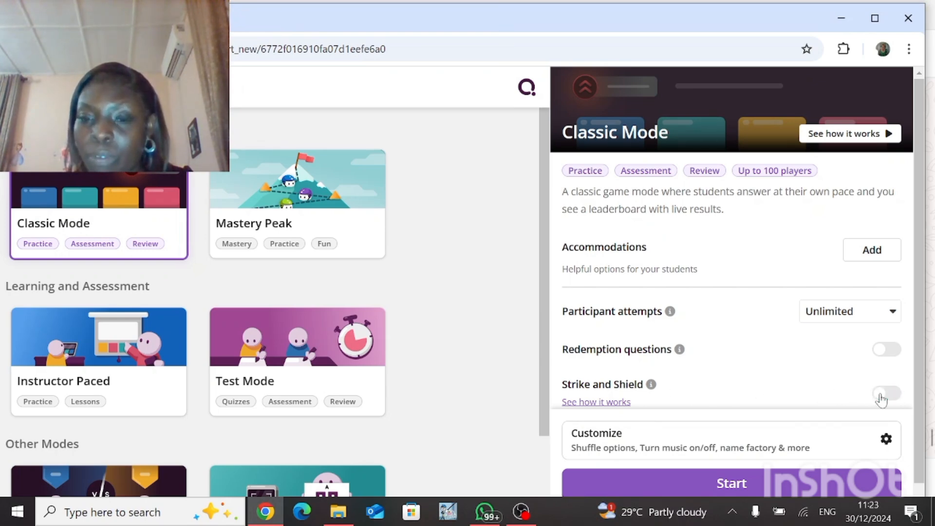
click(738, 483)
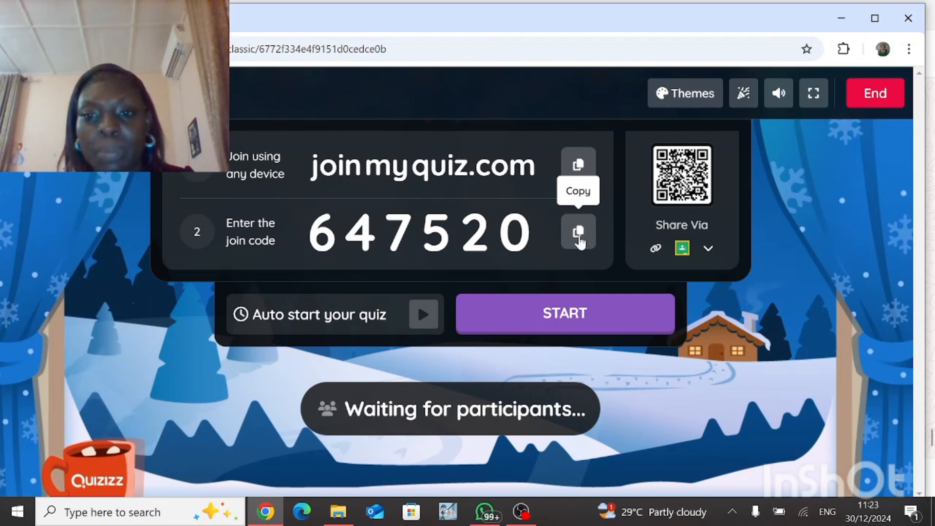
Step: Copy the session's join code and start the quiz for participants
click(579, 239)
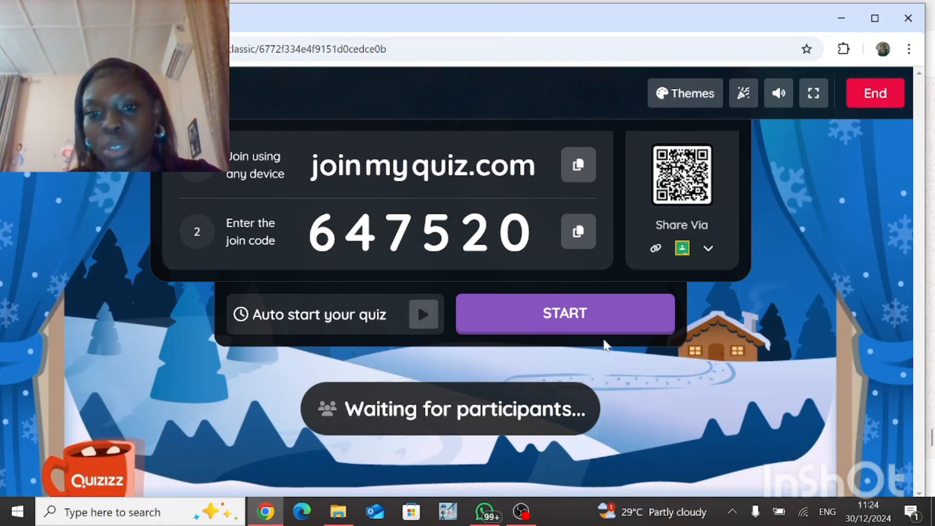
click(576, 241)
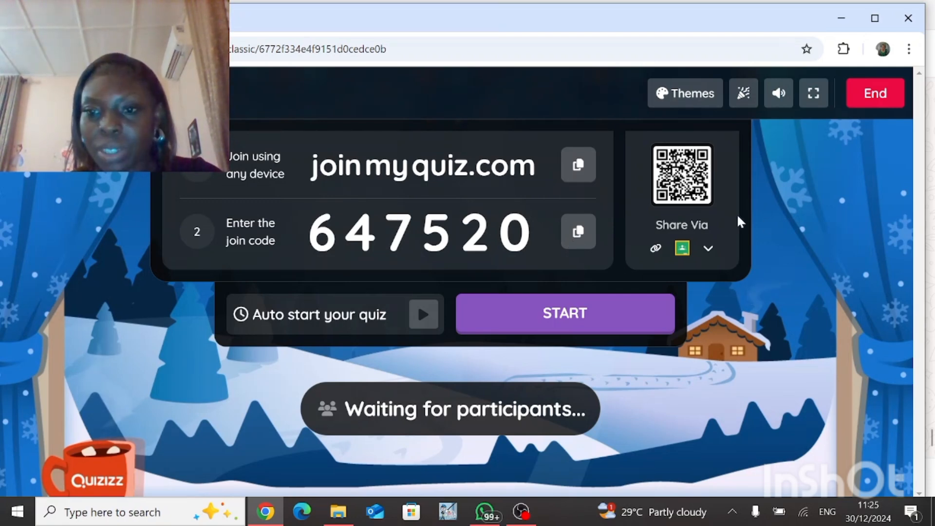
click(546, 318)
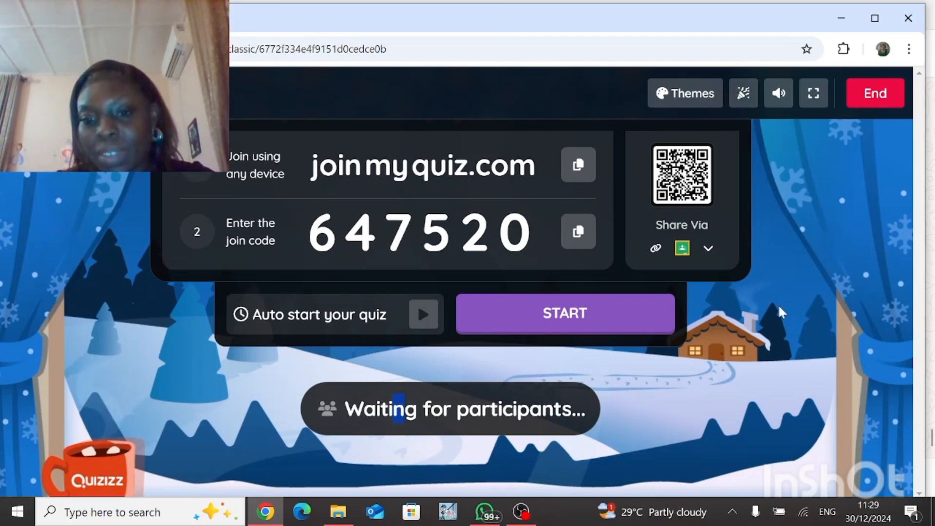
click(524, 498)
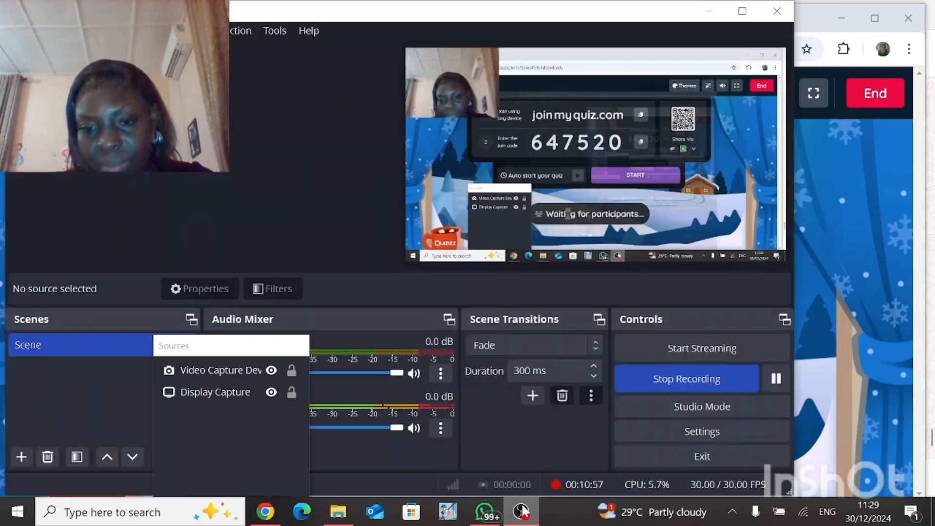